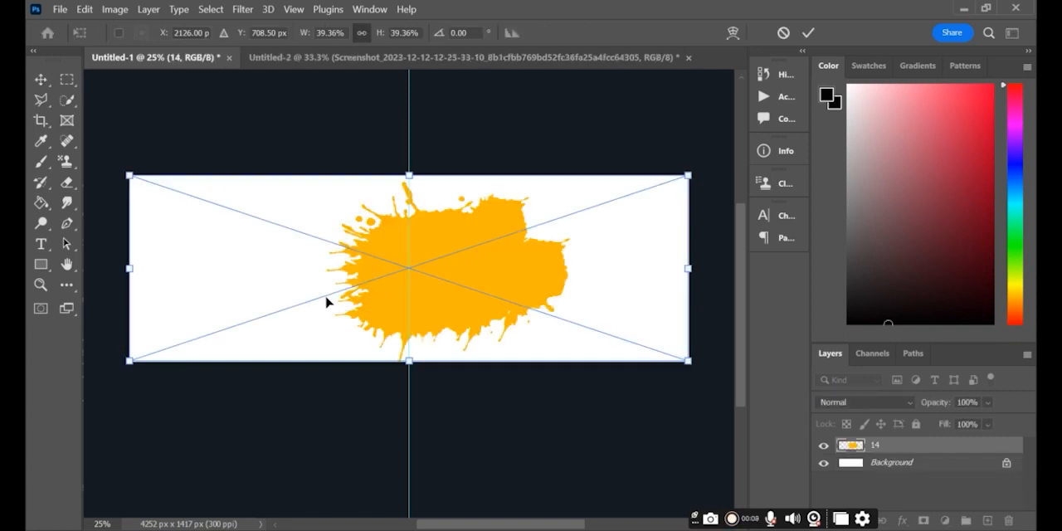
- Move the orange paint splash to the left half of the canvas, at about X 758 px, and commit the placement
left_click_drag(408, 268, 265, 272)
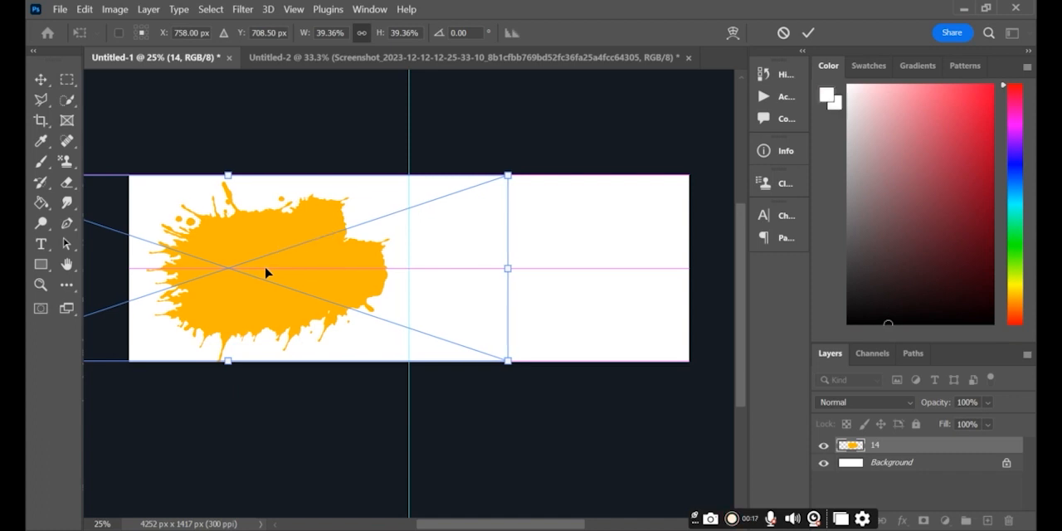
key("super")
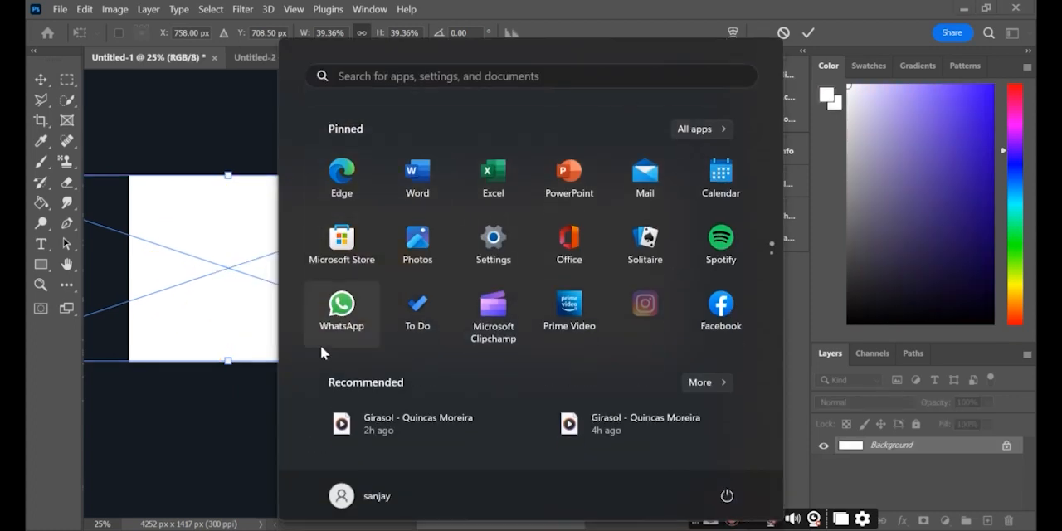
key("Escape")
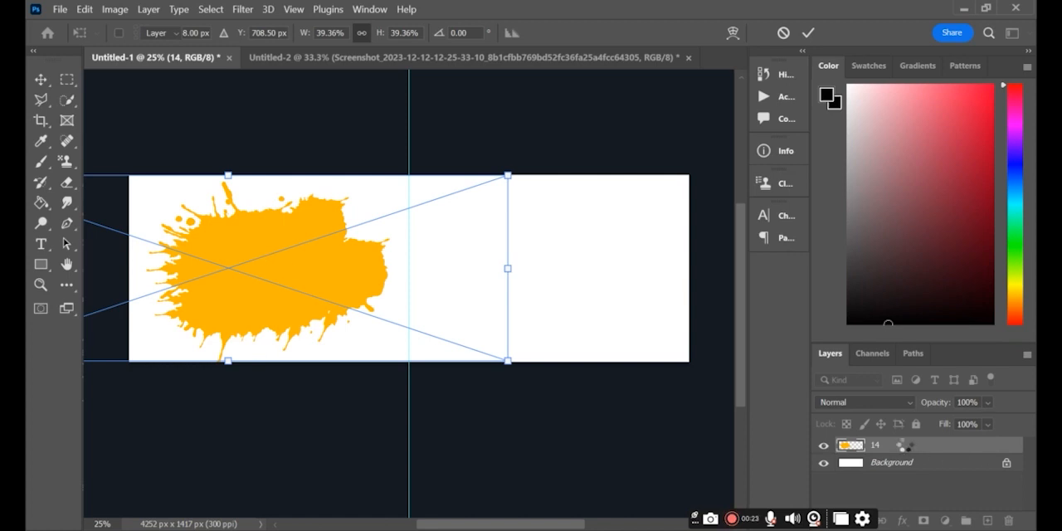
key("Return")
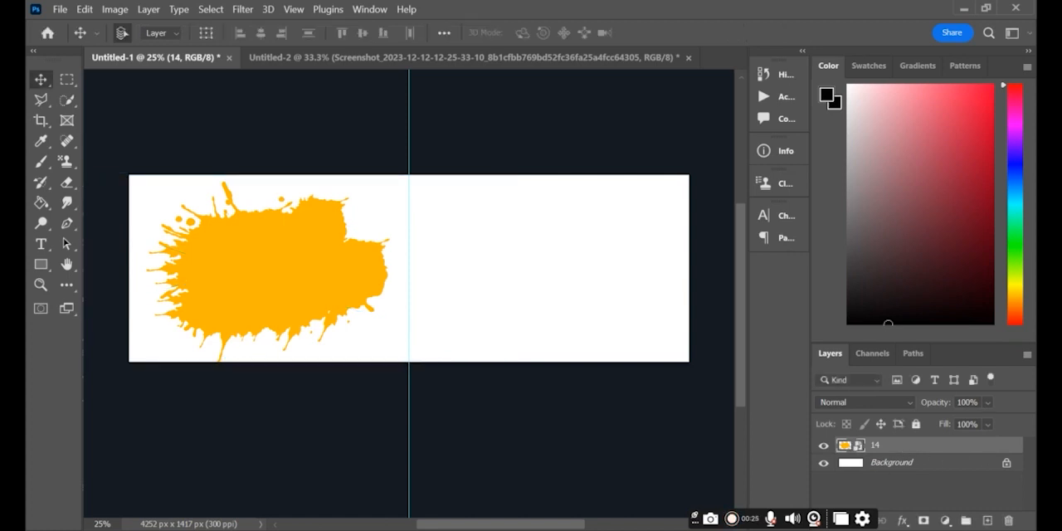
- Copy the first couple photo, the one with the warm glowing light, from Untitled-2 into Untitled-1 and enlarge it to cover the orange splash
left_click(441, 59)
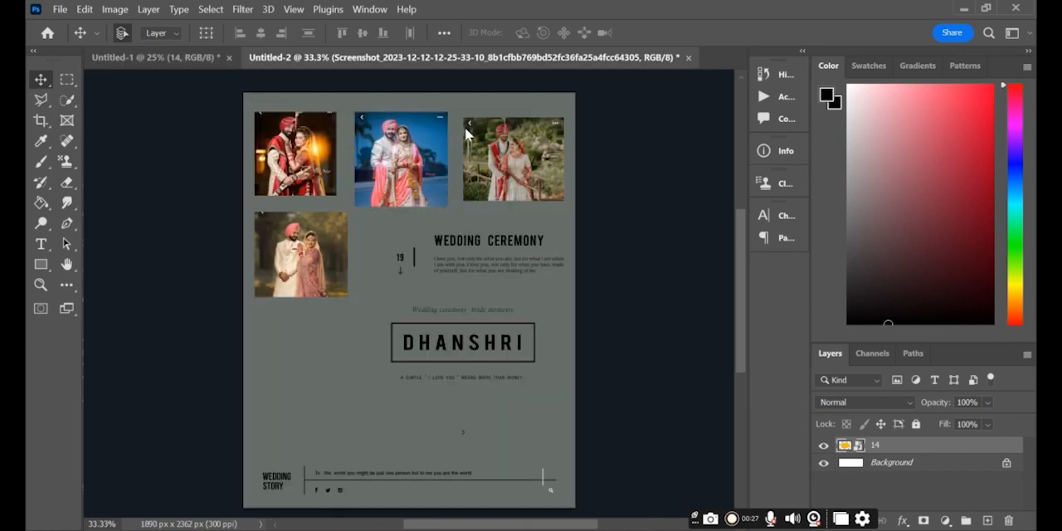
left_click_drag(331, 166, 236, 282)
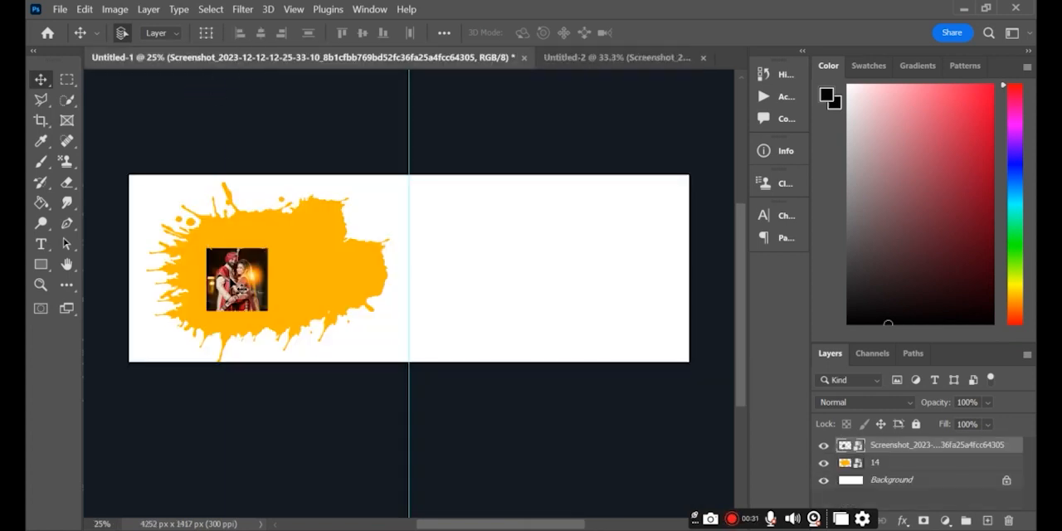
key("ctrl+t")
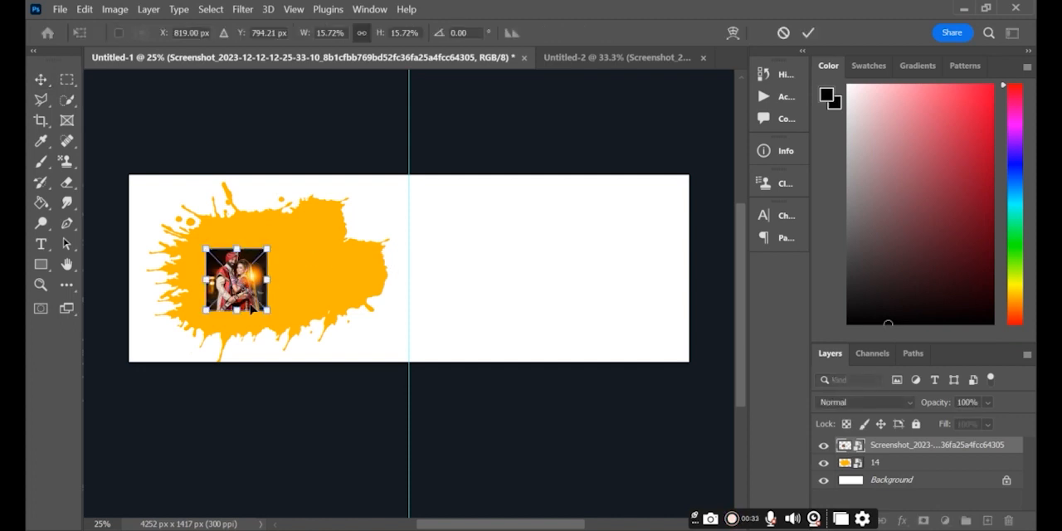
left_click_drag(264, 309, 351, 394)
left_click_drag(308, 339, 378, 303)
left_click_drag(297, 281, 295, 310)
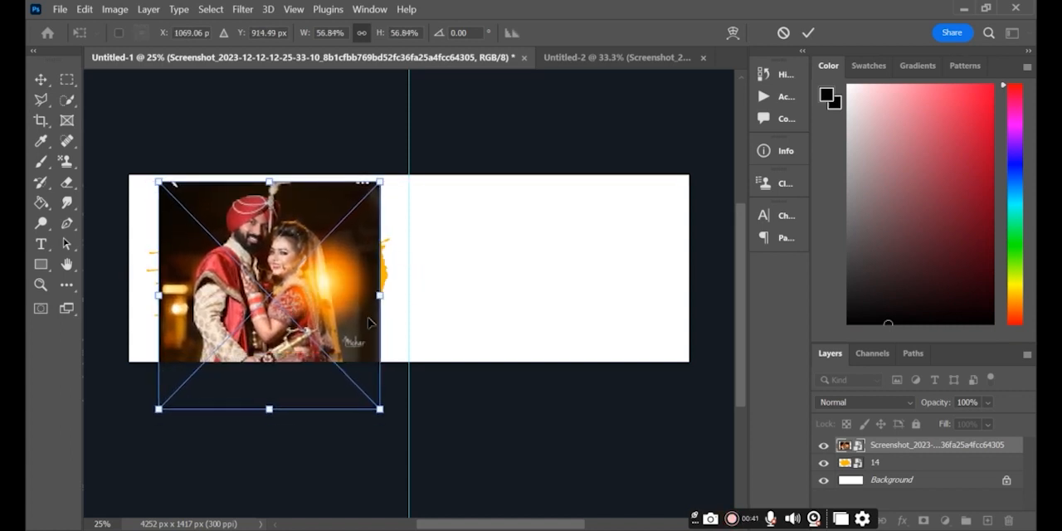
left_click_drag(377, 294, 344, 322)
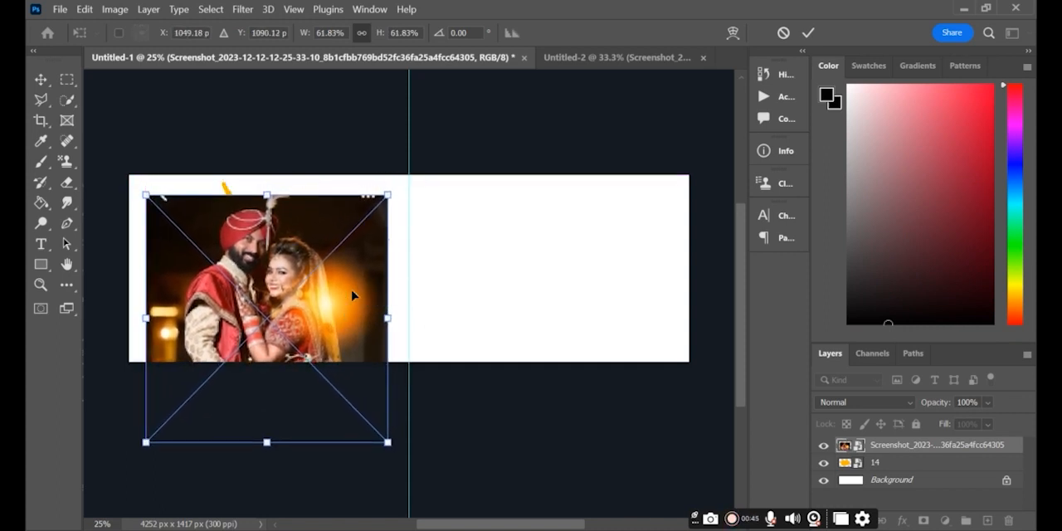
left_click_drag(267, 186, 267, 181)
key("Return")
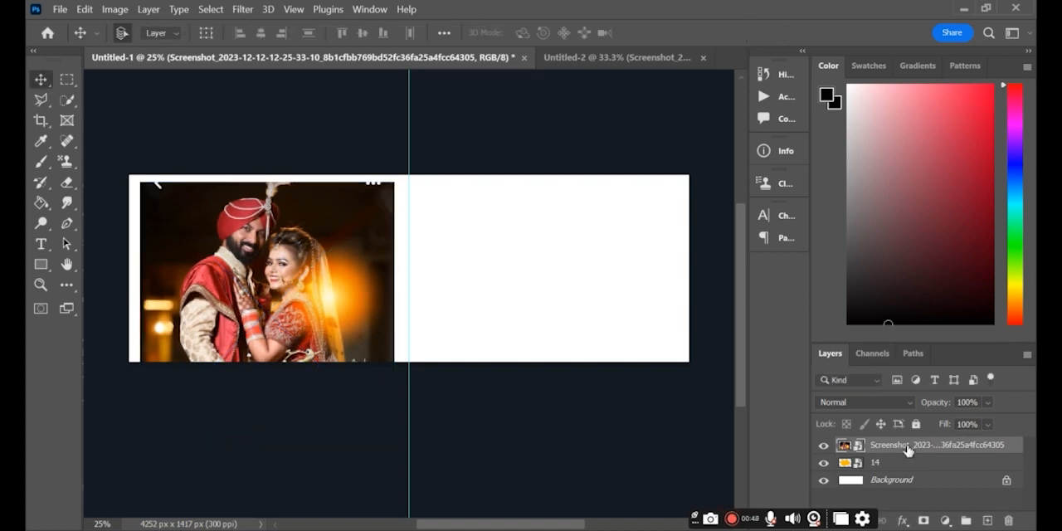
- Clip the enlarged couple photo to the paint splash layer with a clipping mask
right_click(912, 446)
left_click(736, 401)
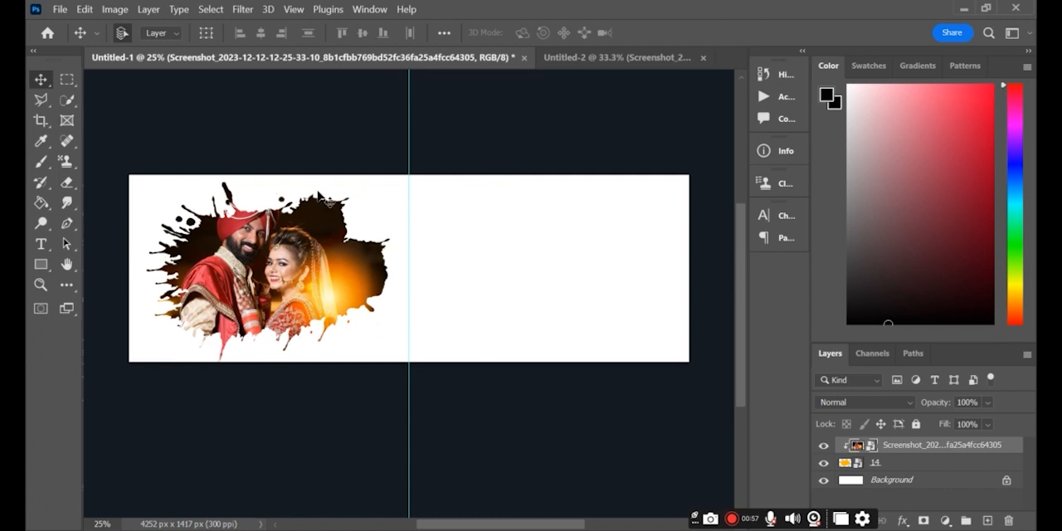
left_click(41, 265)
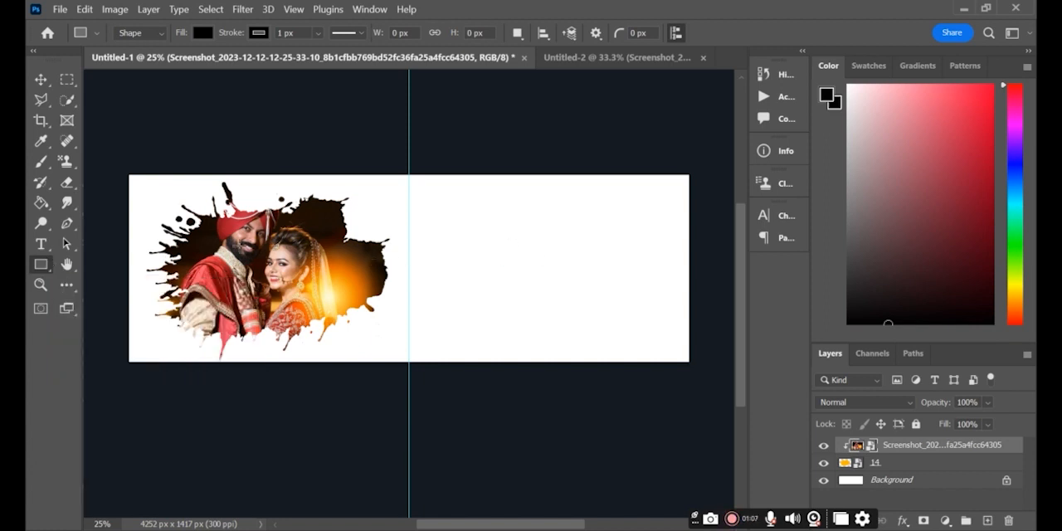
left_click(67, 241)
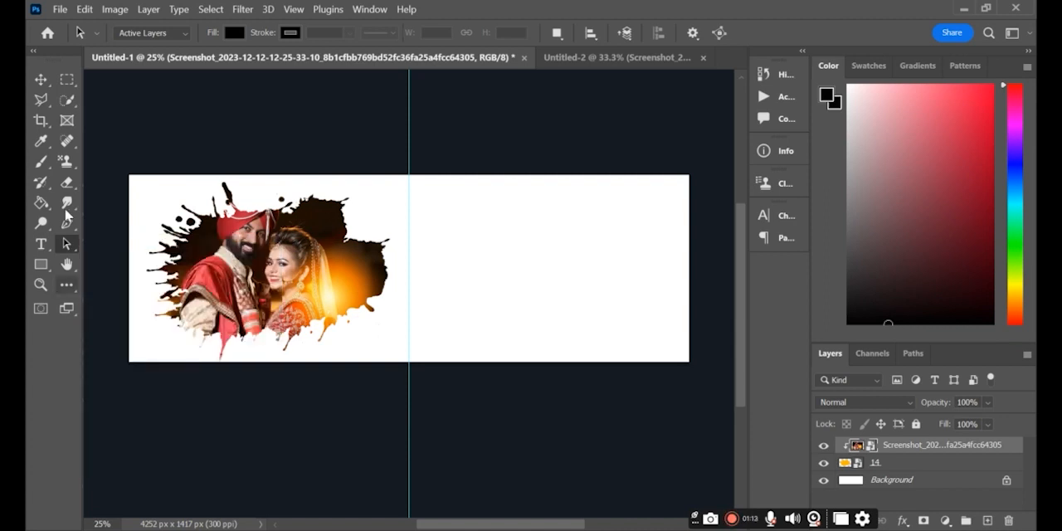
- Copy the blue-background couple photo from Untitled-2 into Untitled-1 and scale it to about 48%, filling the canvas height just right of the guide
left_click(574, 53)
left_click(40, 80)
left_click_drag(426, 175, 446, 286)
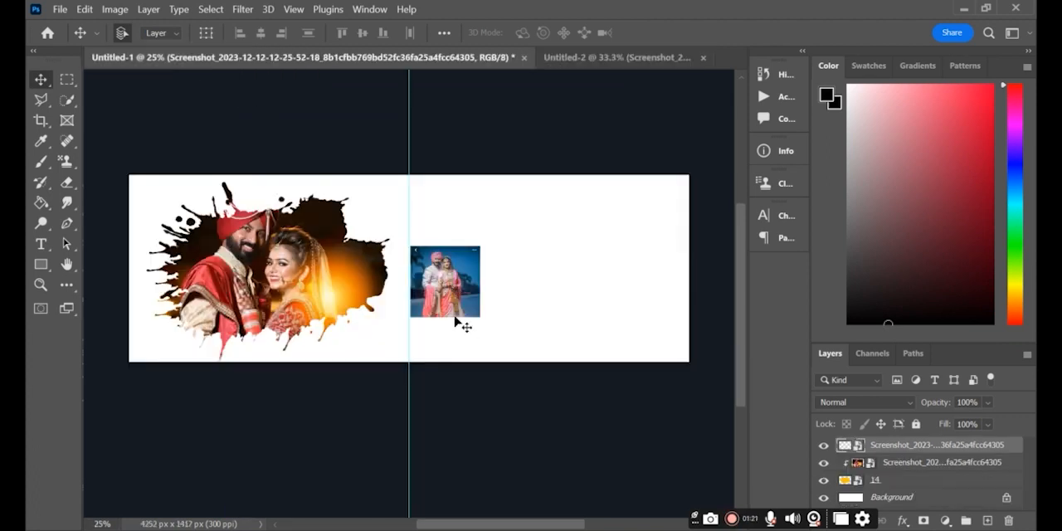
key("ctrl+t")
left_click_drag(480, 317, 525, 411)
left_click_drag(484, 335, 483, 266)
left_click_drag(541, 310, 524, 322)
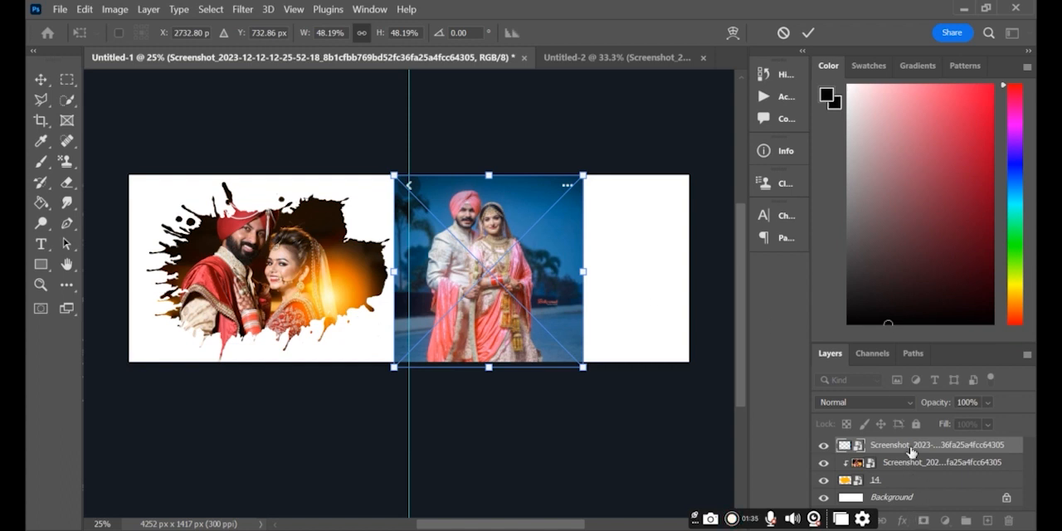
- Add a layer mask to the blue-background photo and invert the mask to black
left_click(907, 448)
left_click(923, 520)
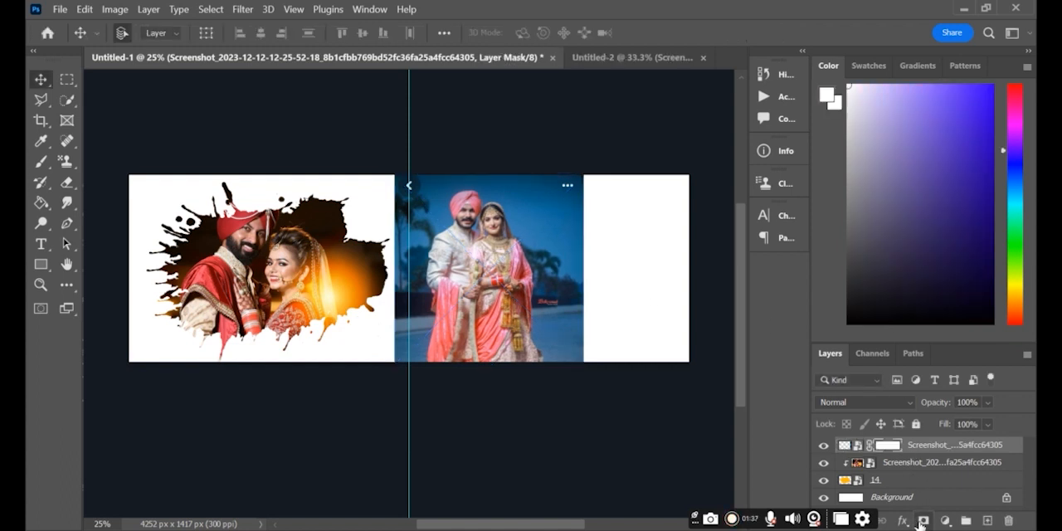
key("ctrl+i")
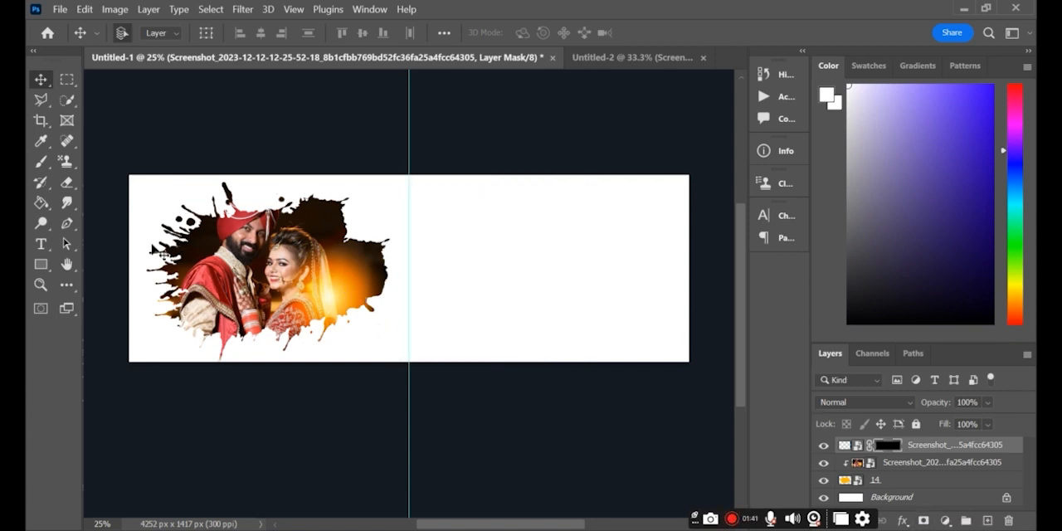
- Paint on the black mask with a soft white 700 px brush to reveal the couple with faded edges
left_click(41, 162)
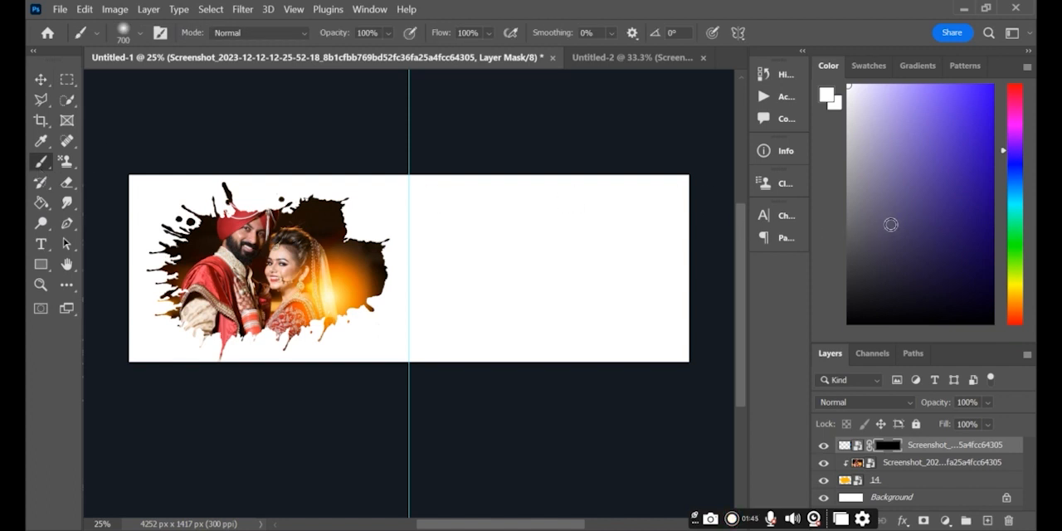
left_click(449, 238)
left_click(453, 217)
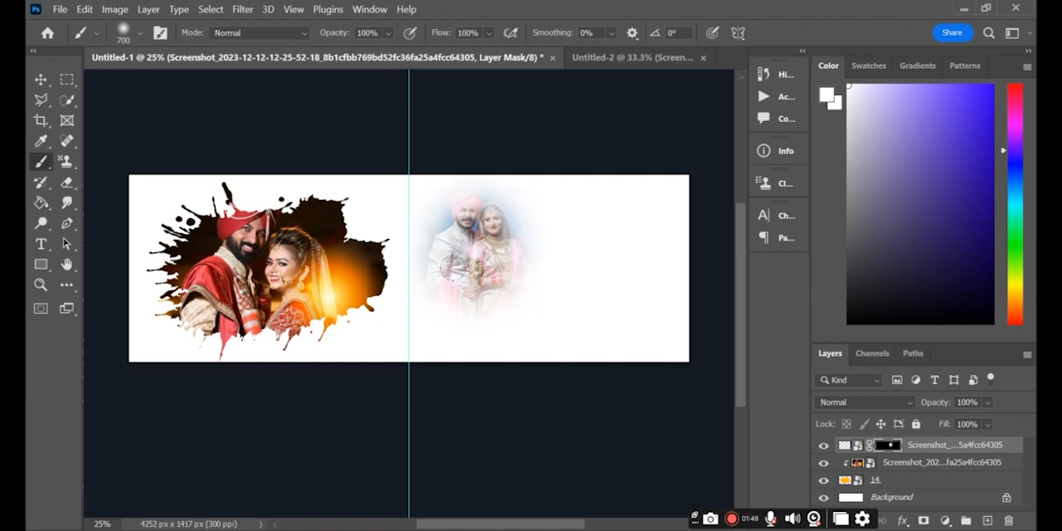
left_click(453, 269)
left_click(453, 284)
left_click(461, 197)
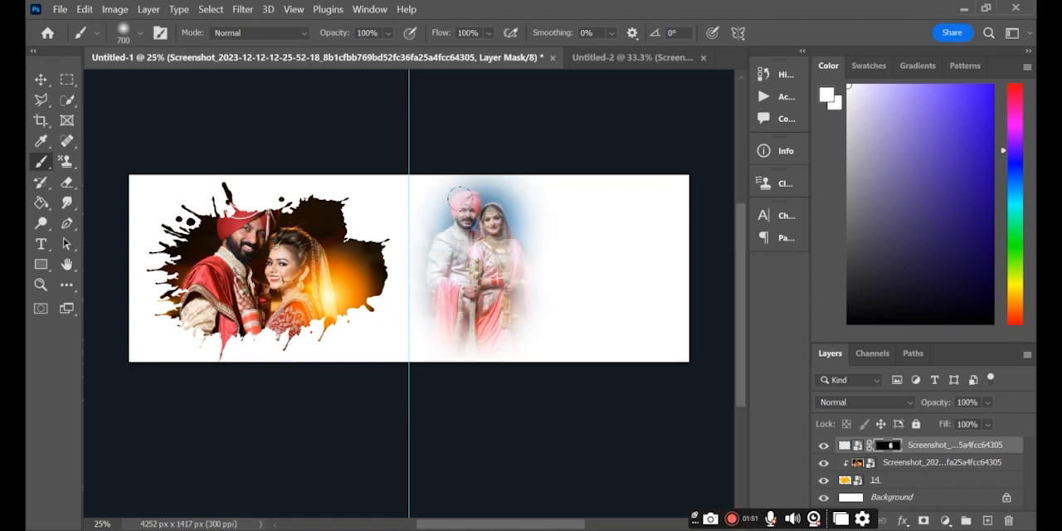
left_click(467, 306)
left_click(457, 326)
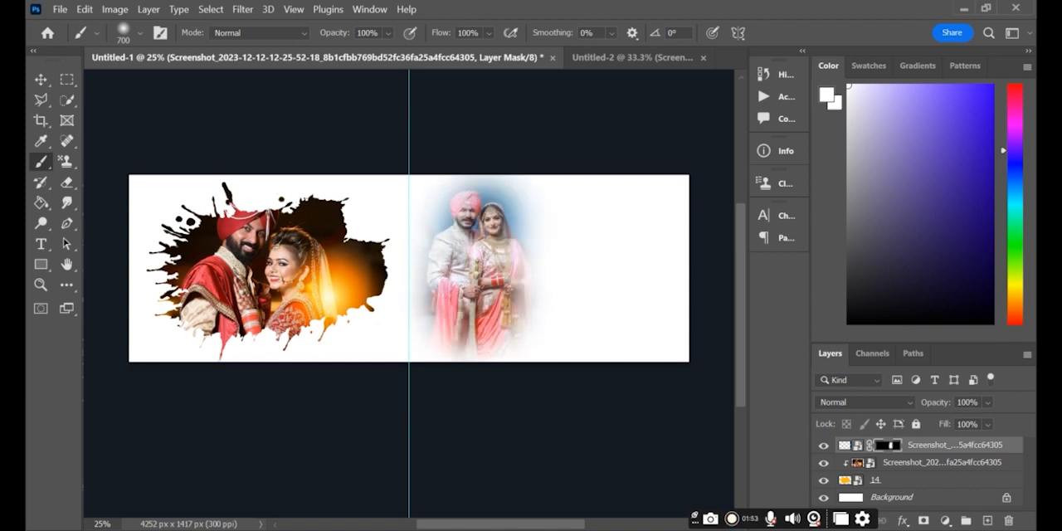
left_click(506, 301)
- Draw a black-filled rectangle of about 433 × 595 px to the right of the faded couple
left_click_drag(871, 189, 869, 322)
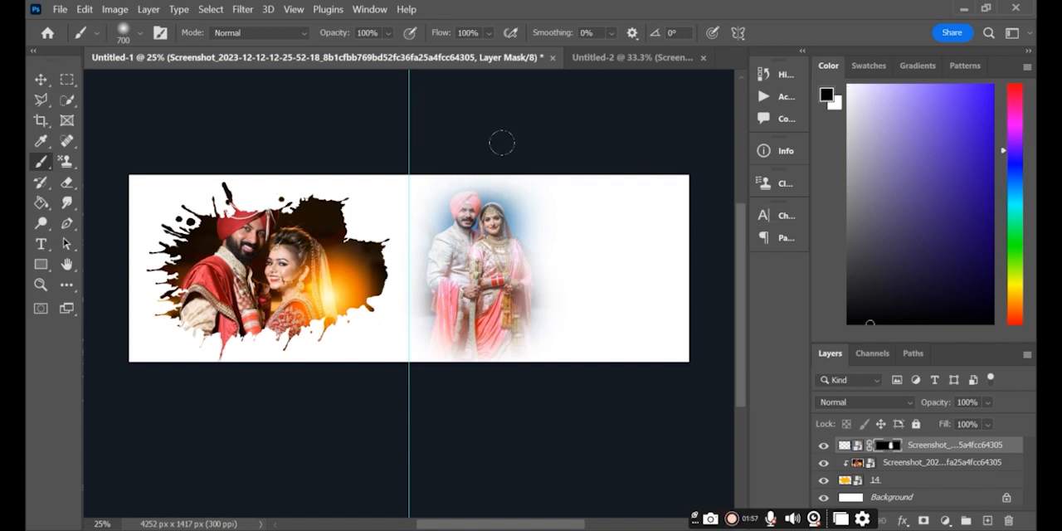
left_click(40, 263)
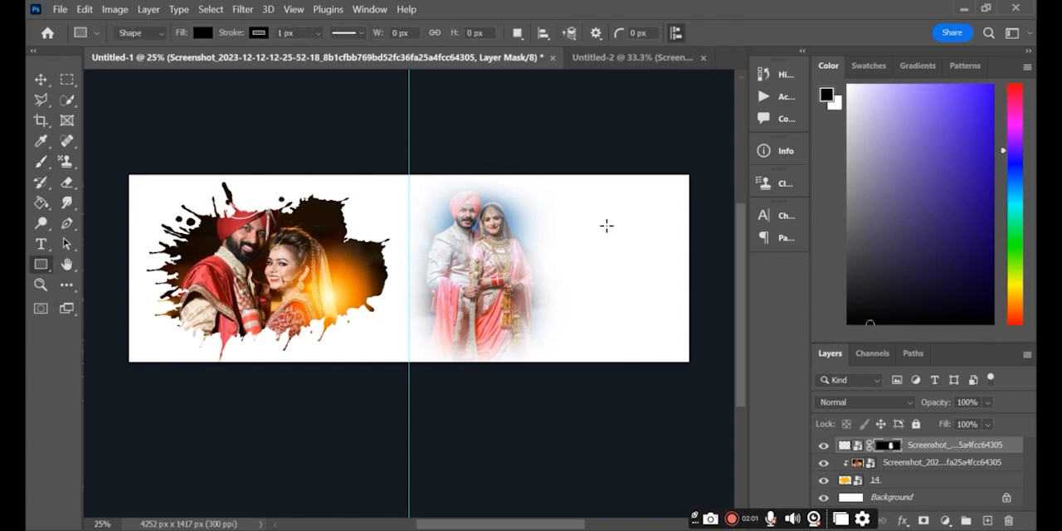
mouse_move(546, 230)
left_mouse_down()
mouse_move(557, 299)
mouse_move(603, 307)
left_mouse_up()
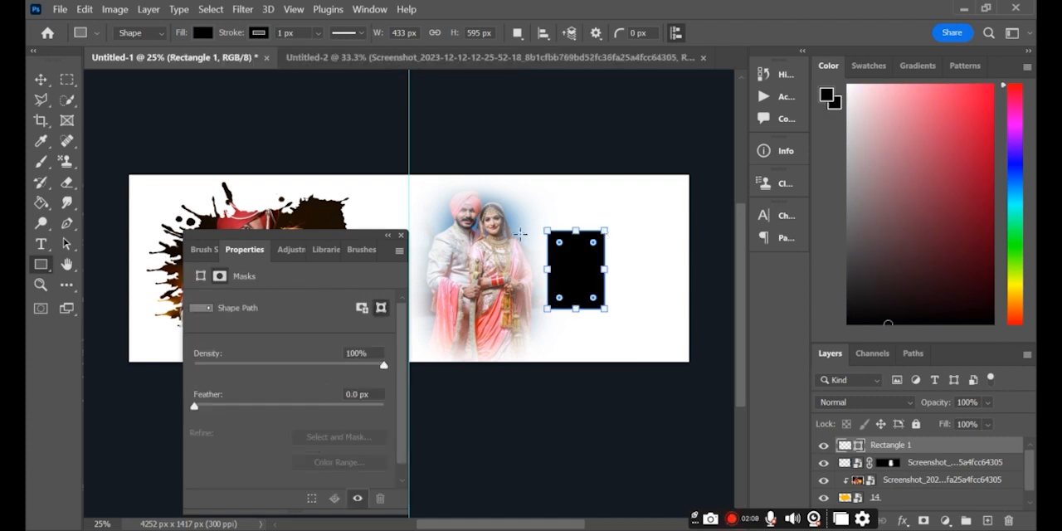
left_click(402, 237)
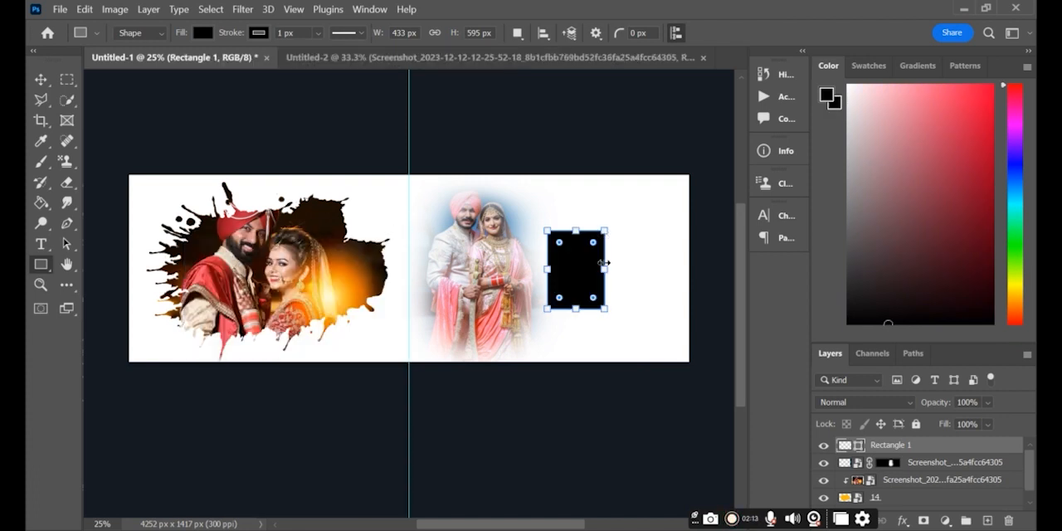
- Add a 16 px black inside Stroke layer style to the rectangle
double_click(925, 447)
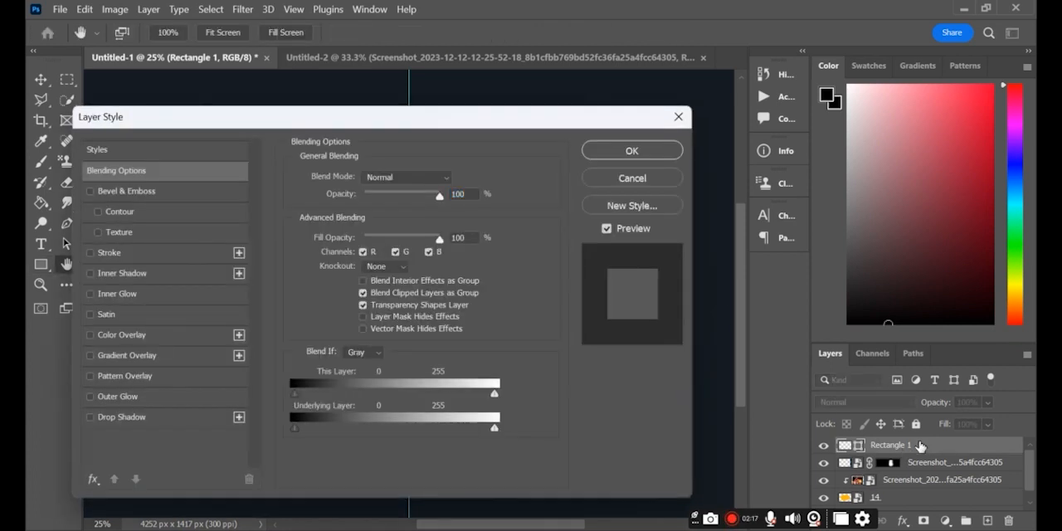
left_click(90, 252)
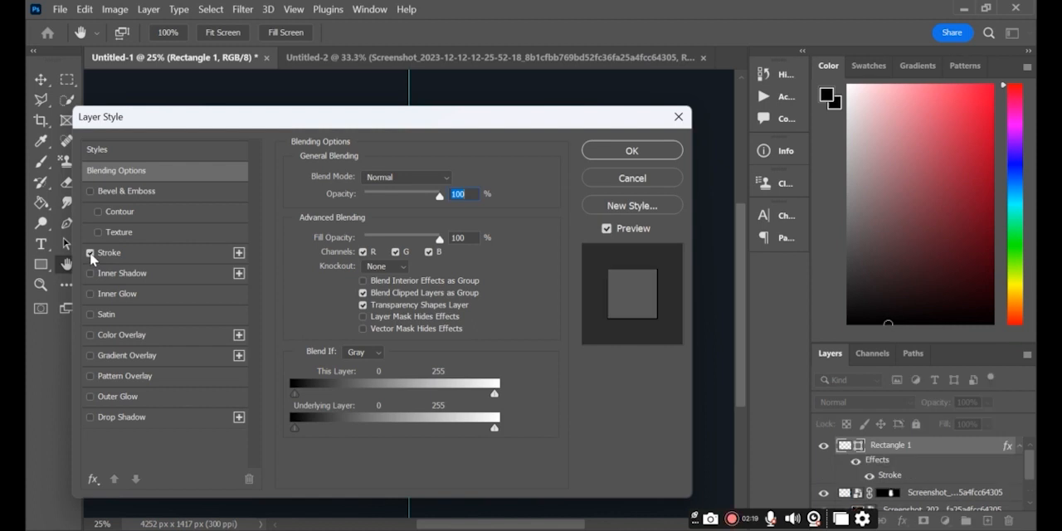
left_click(135, 250)
left_click(327, 293)
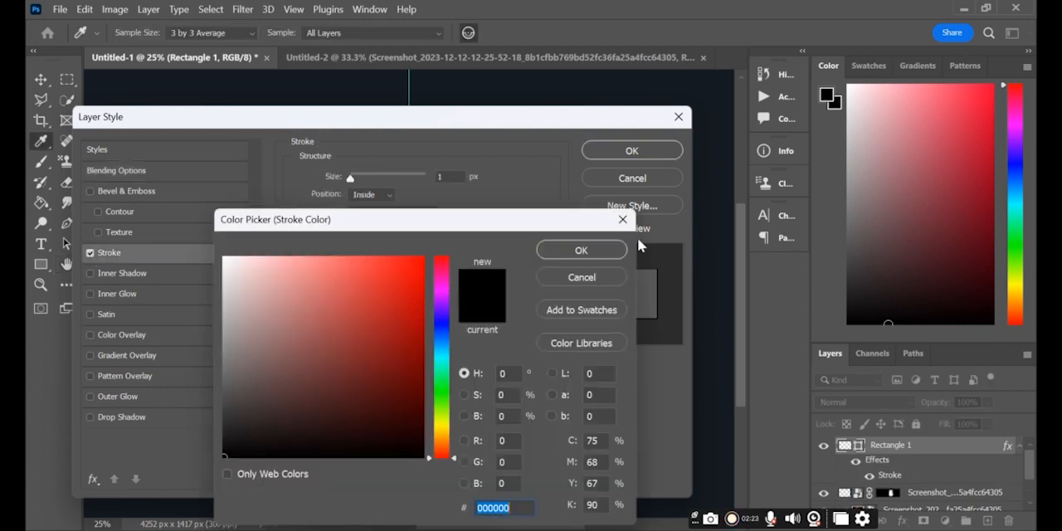
left_click(586, 249)
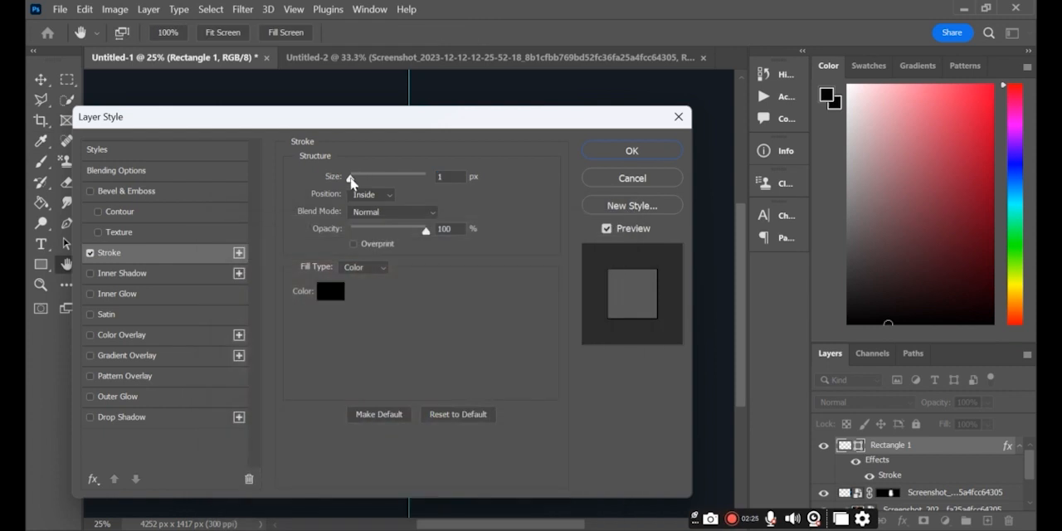
left_click_drag(354, 182, 361, 181)
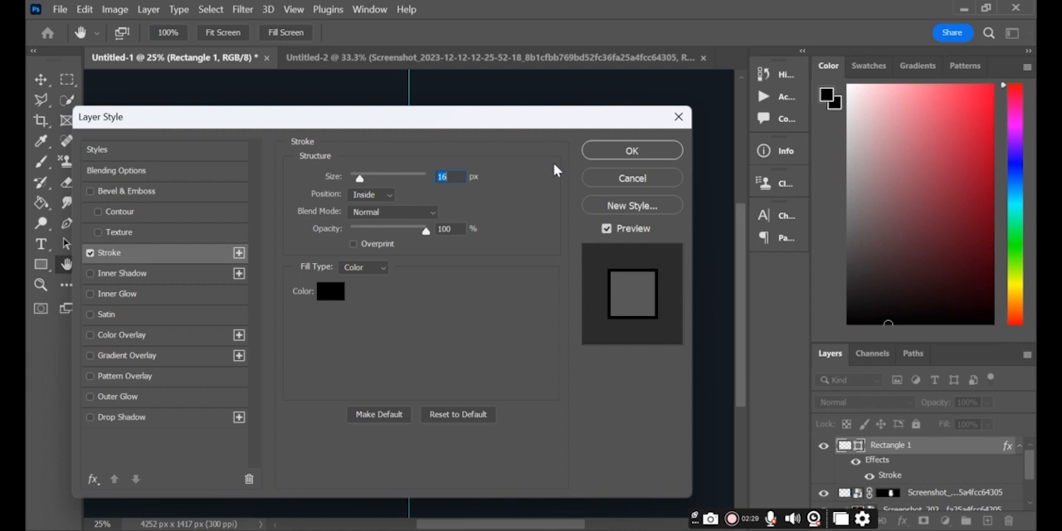
left_click(655, 150)
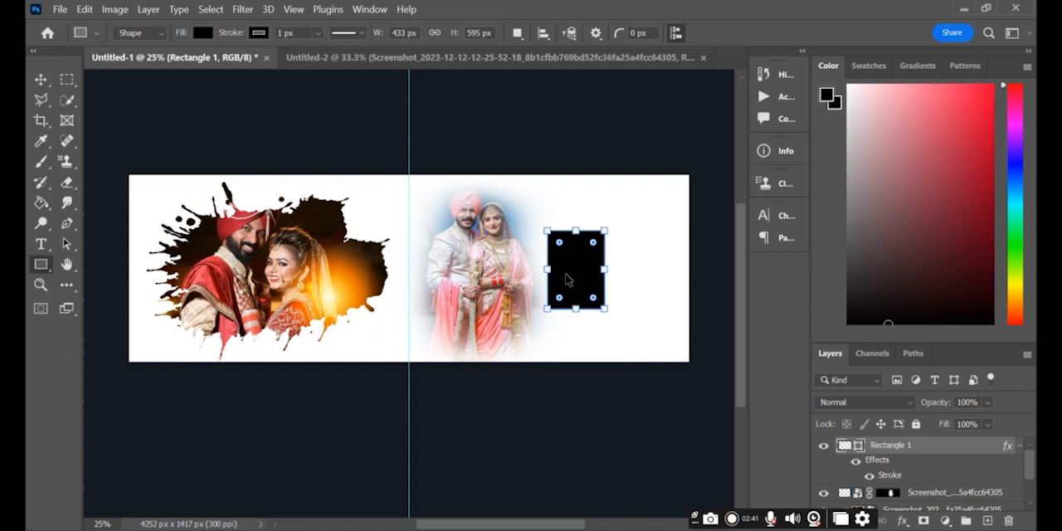
- Duplicate the black rectangle and place the copy beside it to the right with a small gap
key("ctrl+j")
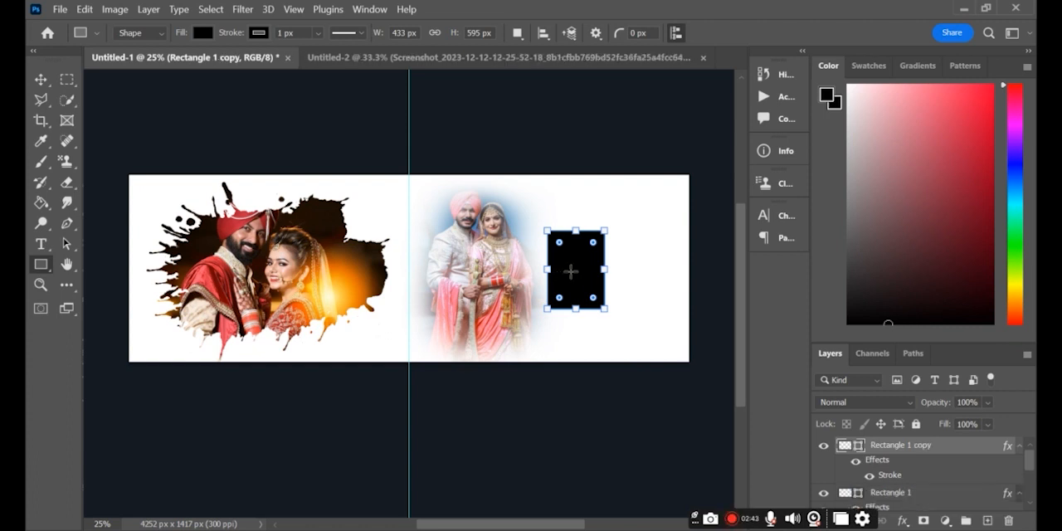
key("ctrl+t")
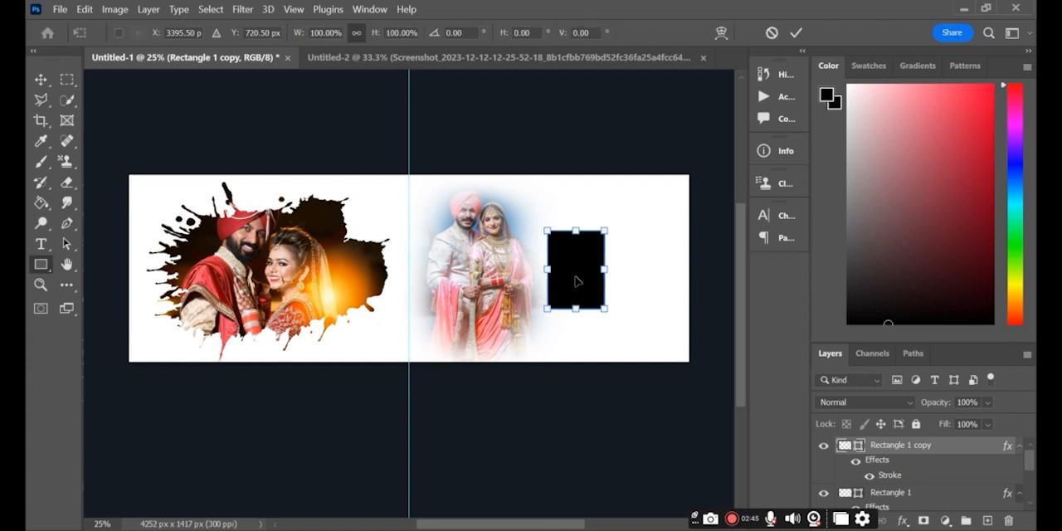
left_click_drag(575, 277, 641, 280)
key("Return")
key("u")
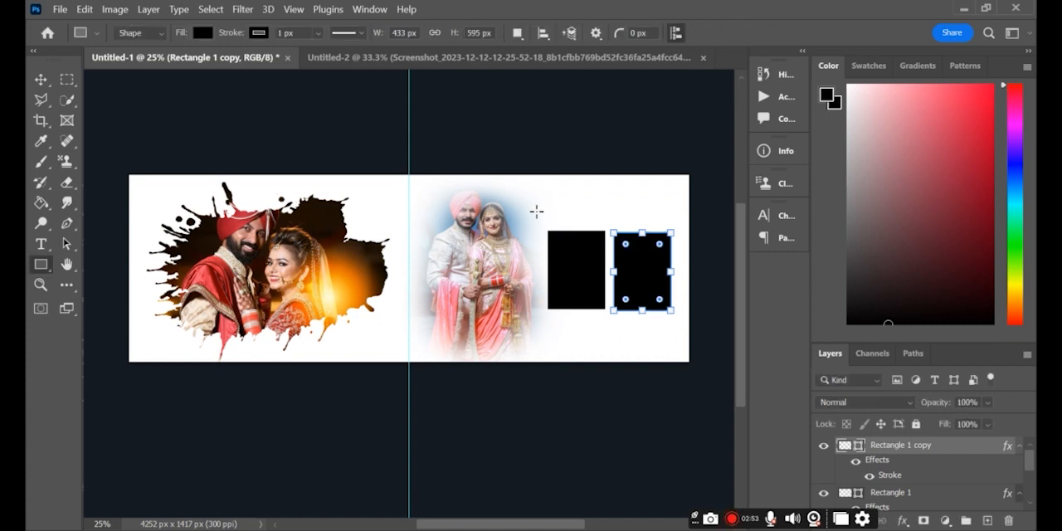
double_click(959, 448)
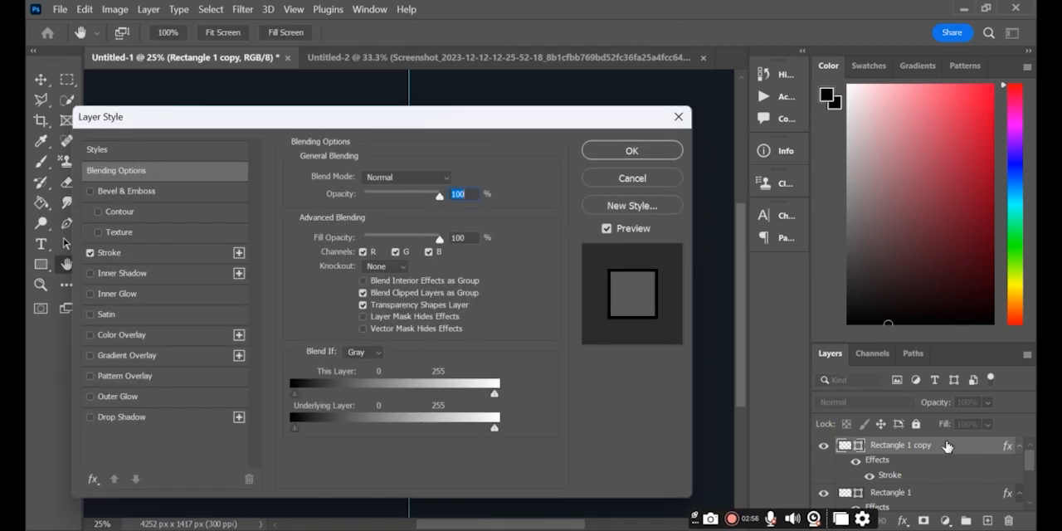
left_click(632, 150)
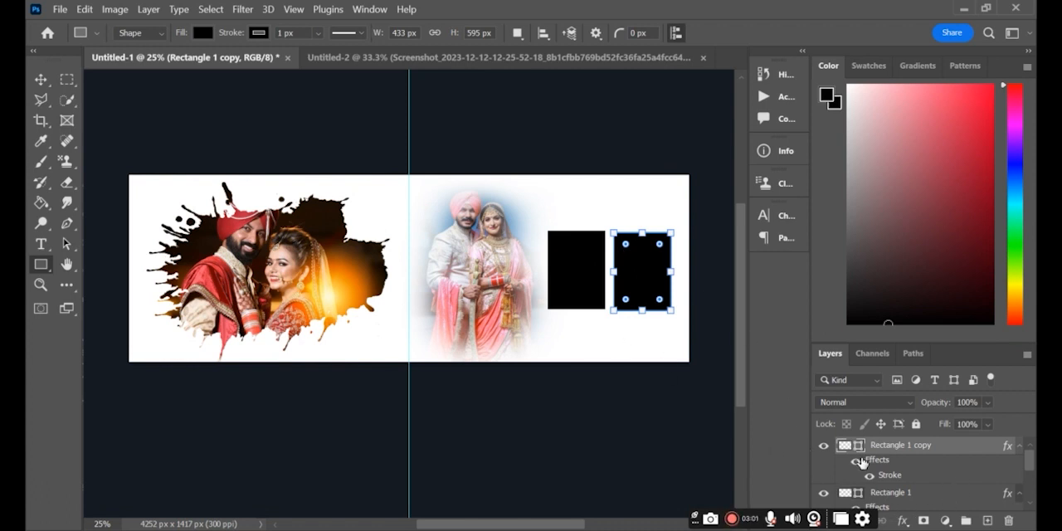
- Copy the cream-outfit couple photo from Untitled-2 onto the first black rectangle and clip it to that rectangle
left_click(891, 495)
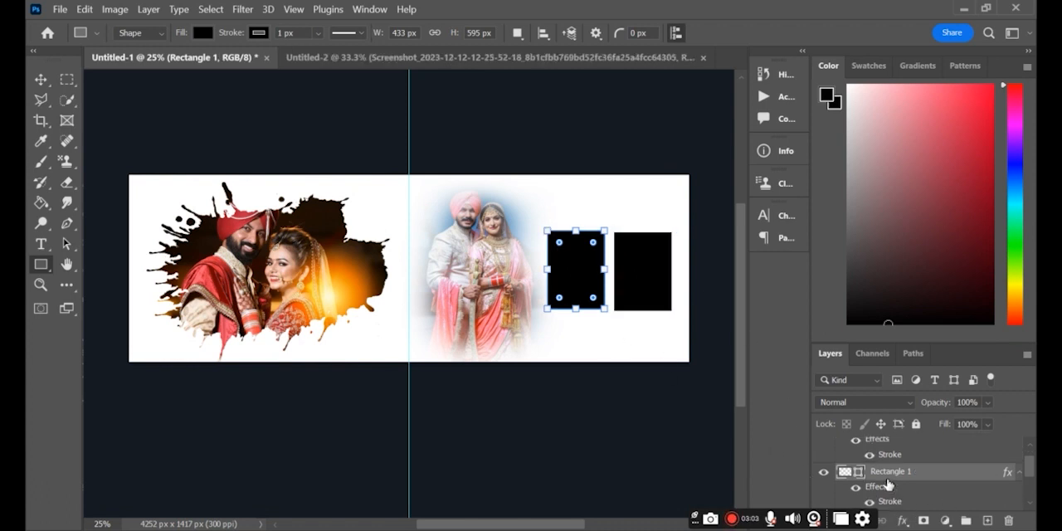
left_click(386, 60)
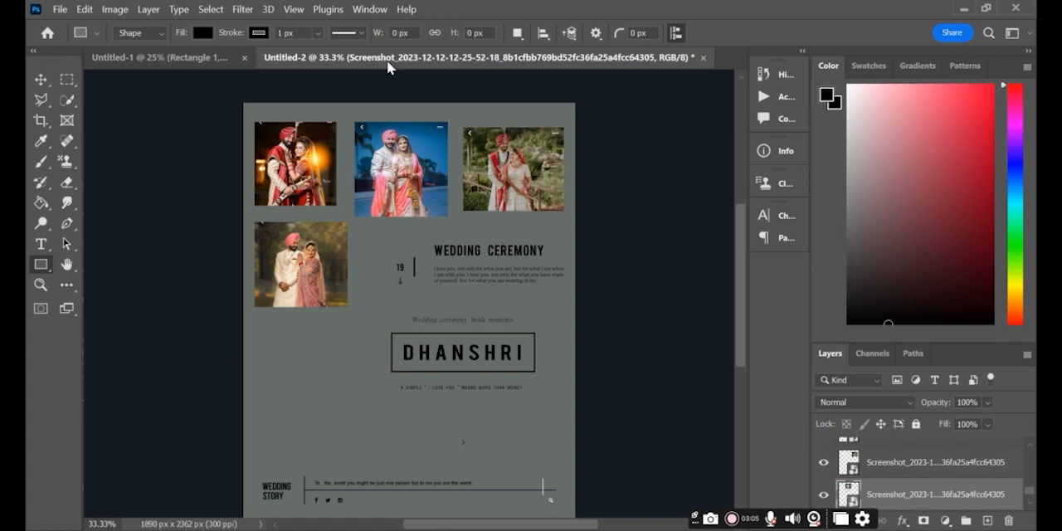
left_click(39, 81)
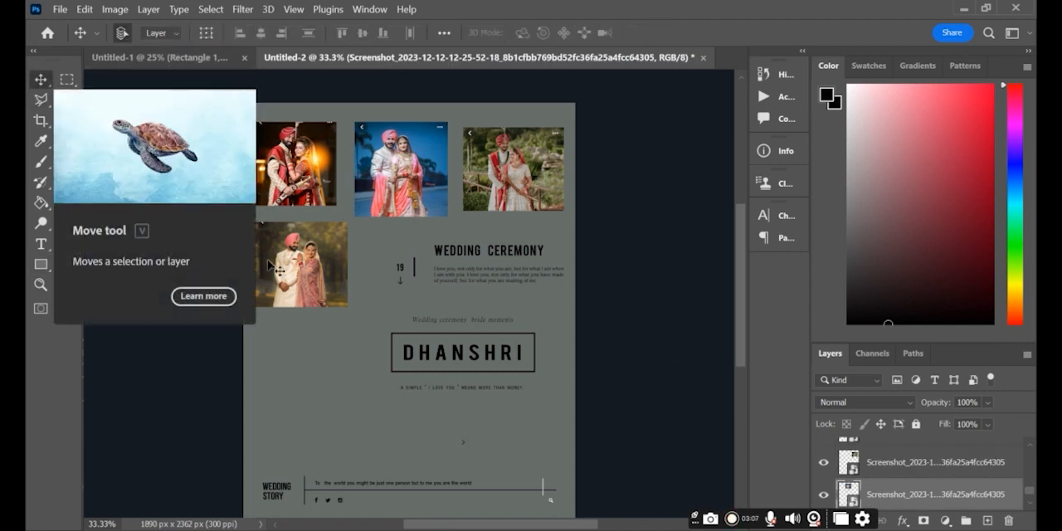
left_click_drag(288, 265, 574, 265)
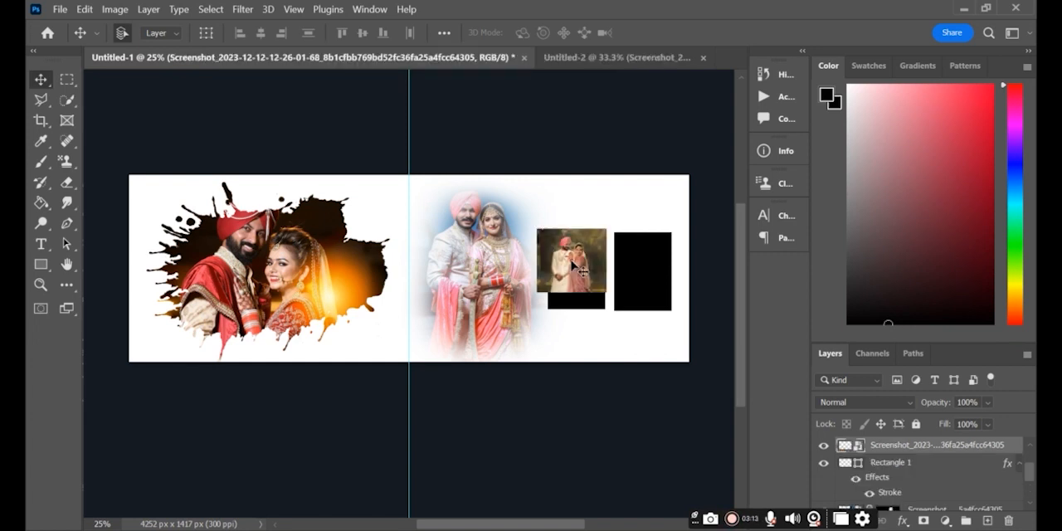
key("ctrl+t")
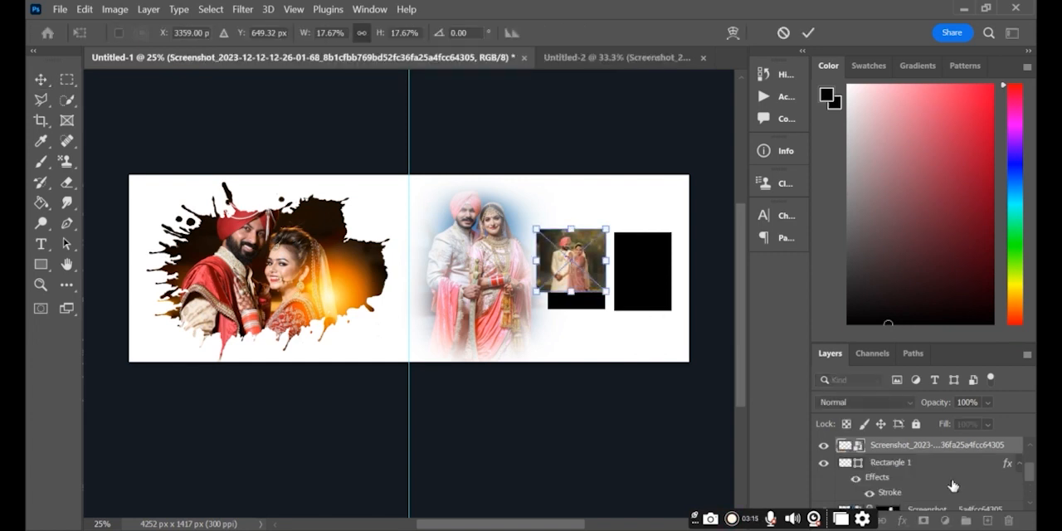
left_click(941, 446)
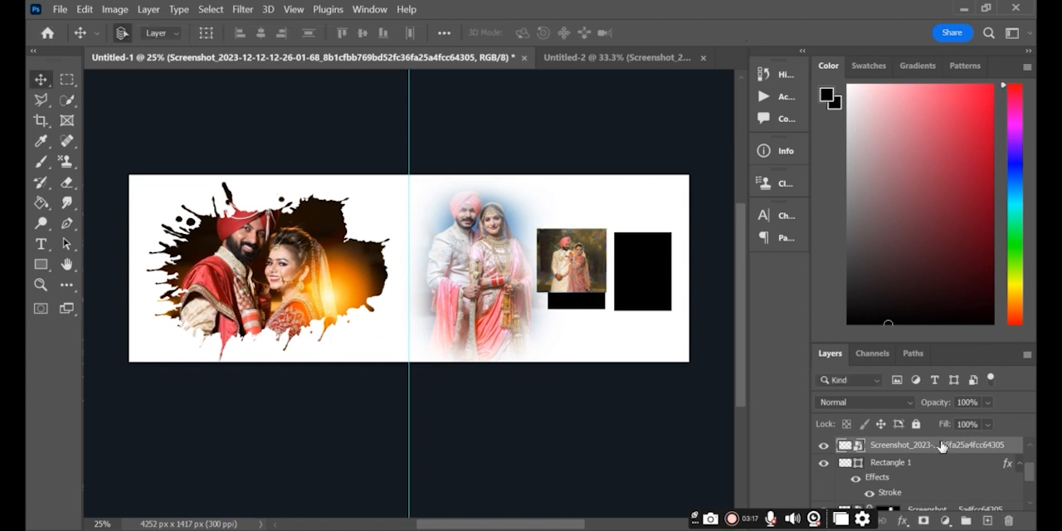
right_click(941, 447)
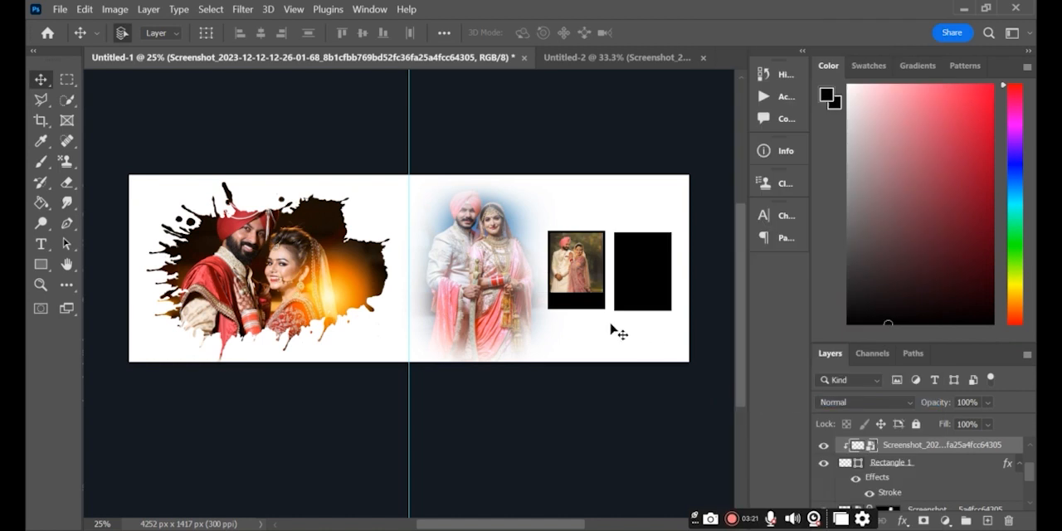
- Enlarge and reposition the clipped couple photo so it fills the first bordered frame
key("ctrl+t")
mouse_move(598, 298)
left_mouse_down()
mouse_move(629, 314)
mouse_move(590, 298)
left_mouse_up()
key("Return")
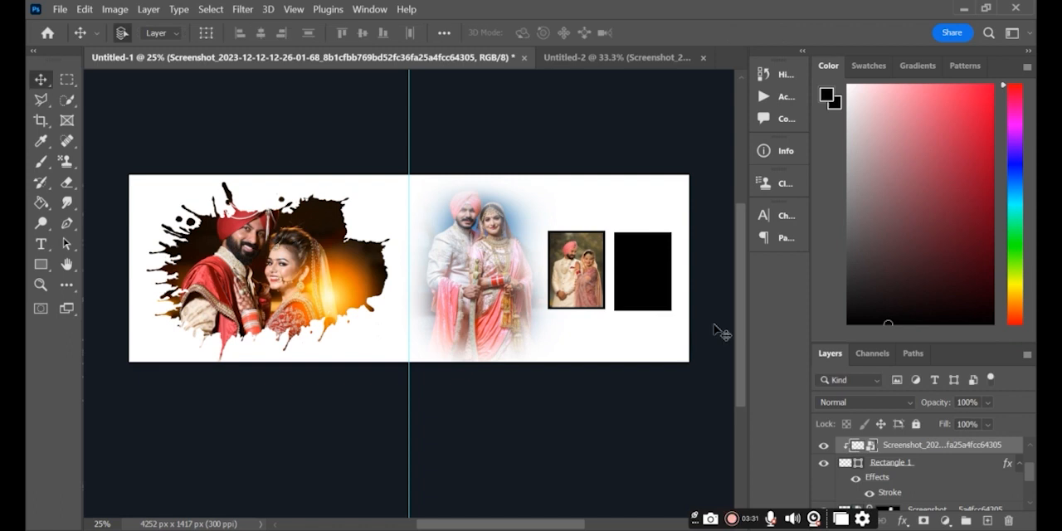
- Copy the couple photo with the green background from Untitled-2 above the second rectangle and scale it to about 26.96%
scroll(928, 478, "up", 1)
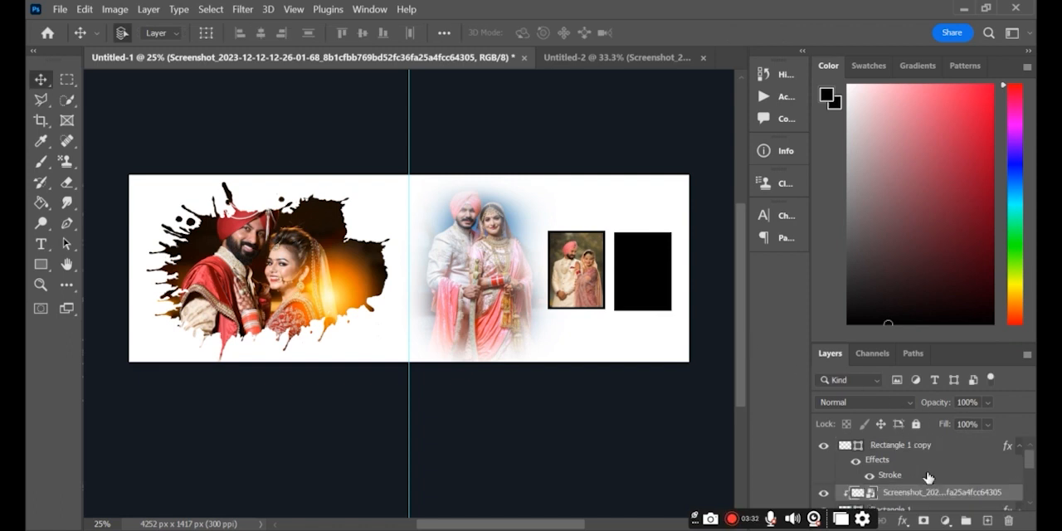
left_click(891, 446)
left_click(483, 63)
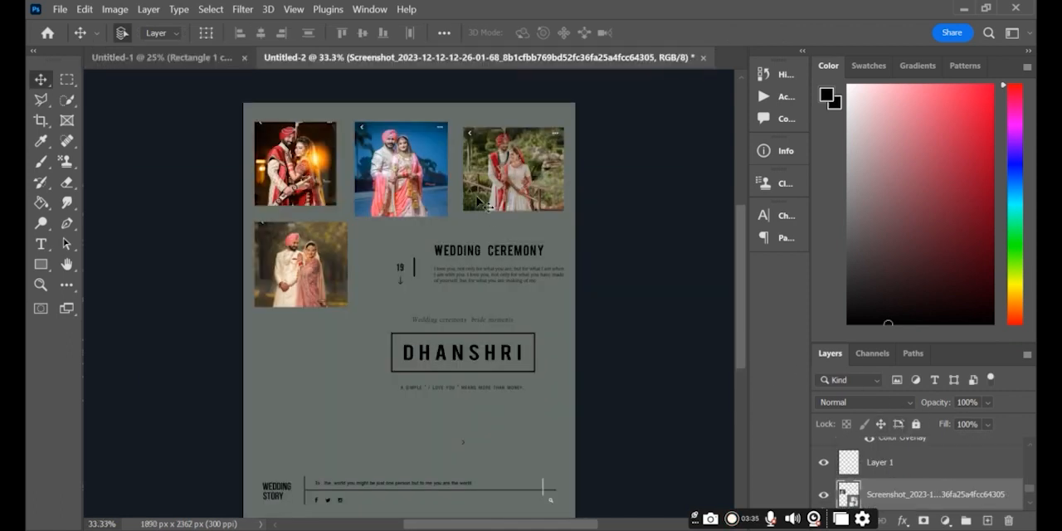
mouse_move(497, 179)
left_mouse_down()
mouse_move(36, 79)
mouse_move(137, 62)
mouse_move(644, 280)
left_mouse_up()
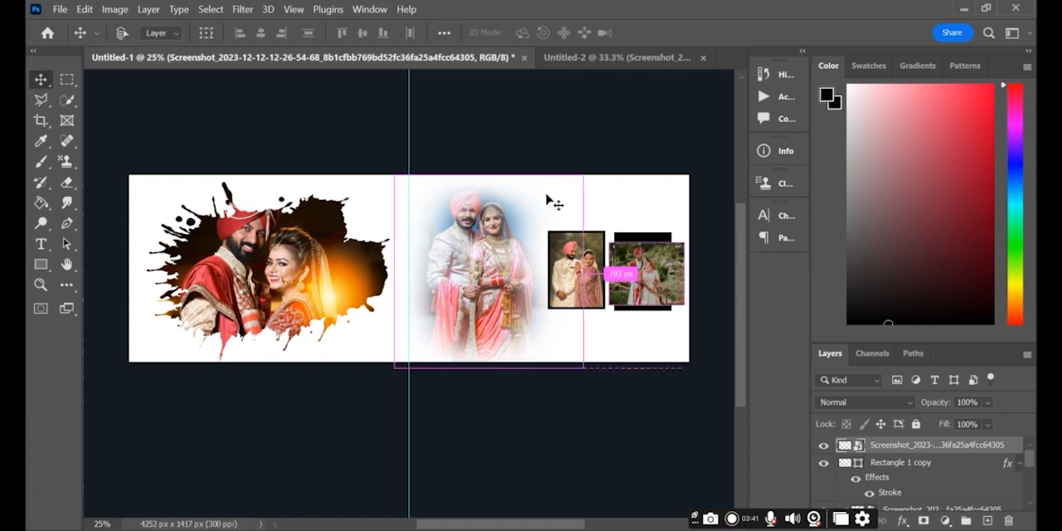
key("ctrl+t")
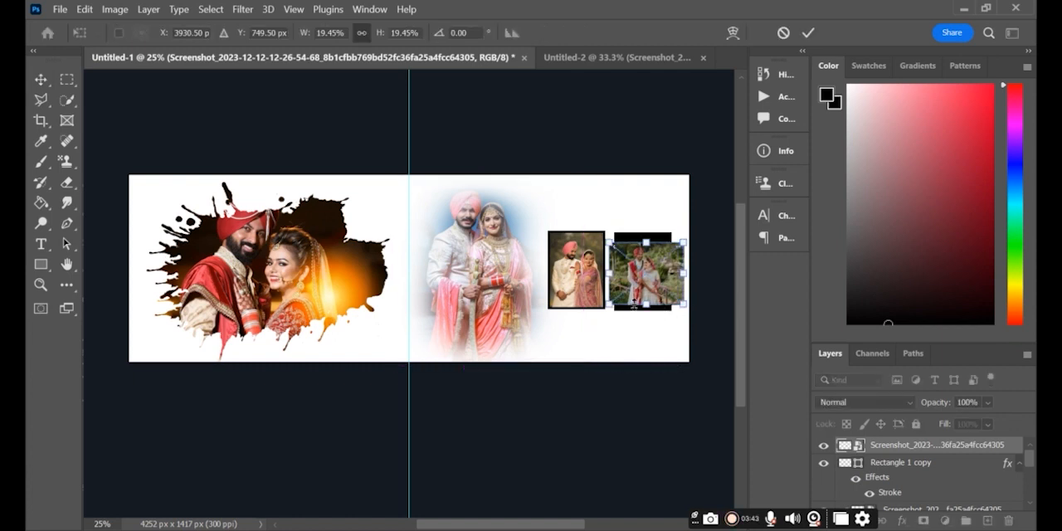
mouse_move(639, 304)
left_mouse_down()
mouse_move(647, 328)
mouse_move(644, 313)
left_mouse_up()
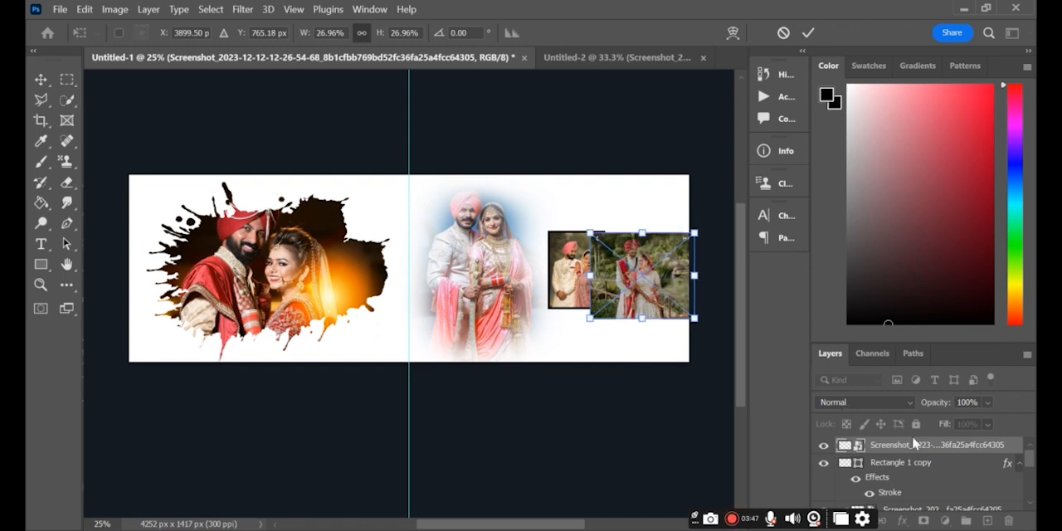
key("Return")
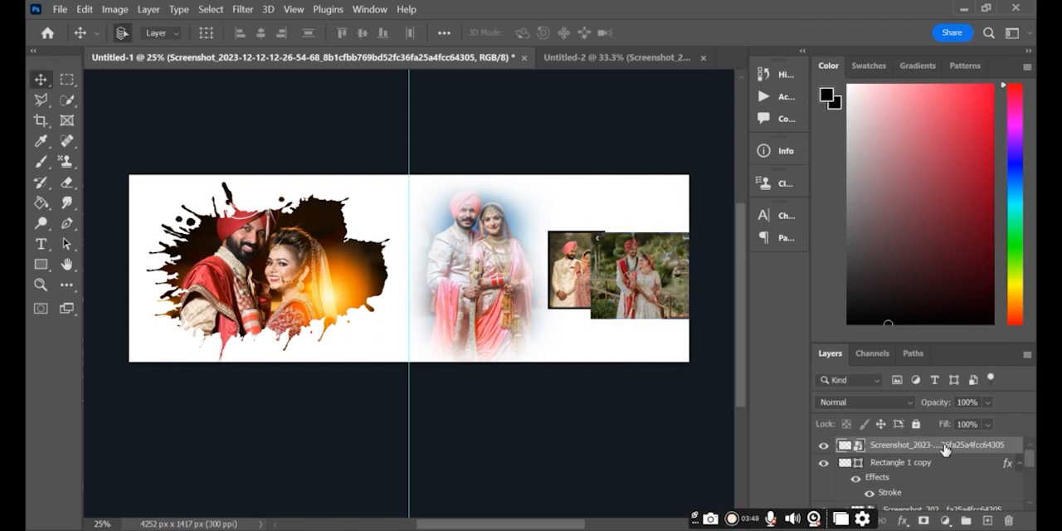
- Clip the green-background photo to the second rectangle and adjust its fit inside the frame
right_click(942, 450)
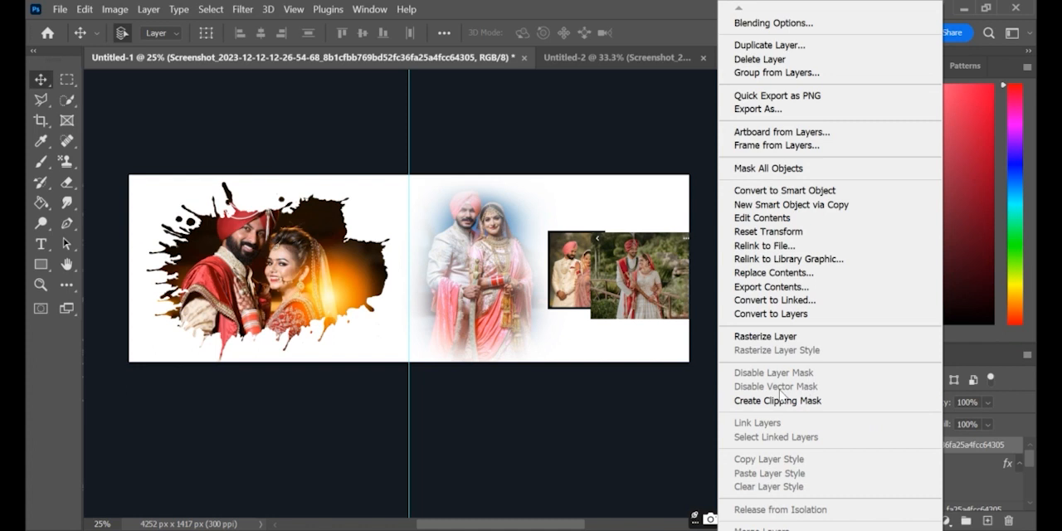
left_click(754, 403)
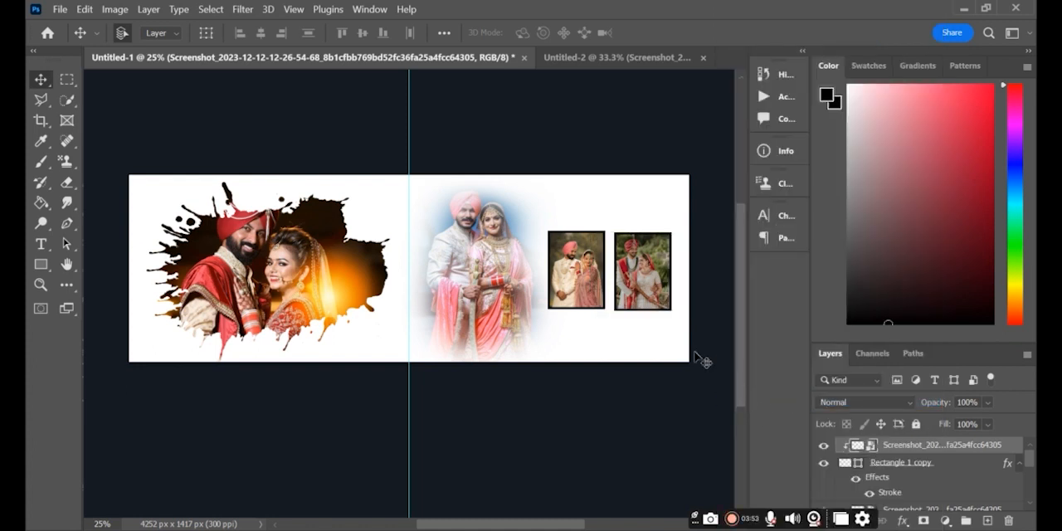
key("ctrl+t")
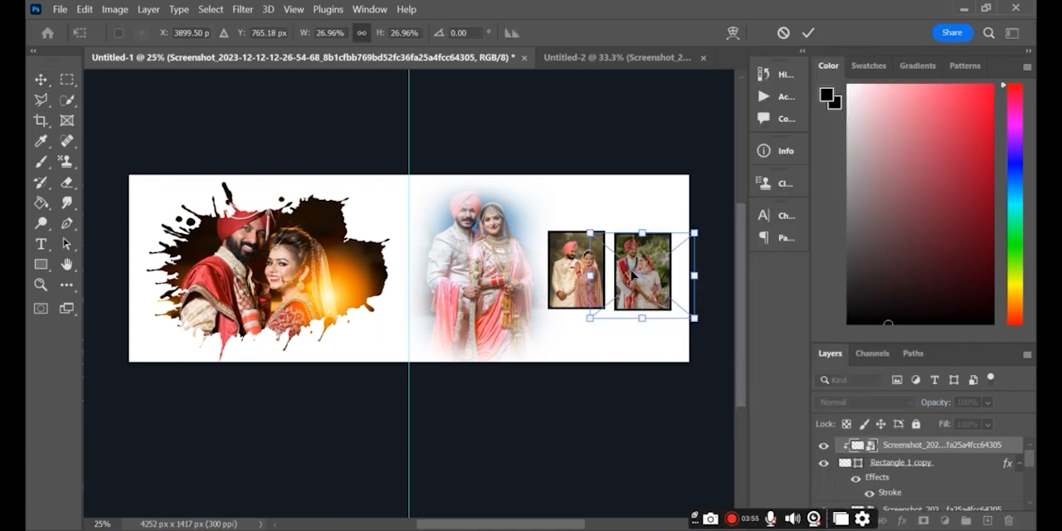
left_click_drag(631, 271, 636, 275)
key("Return")
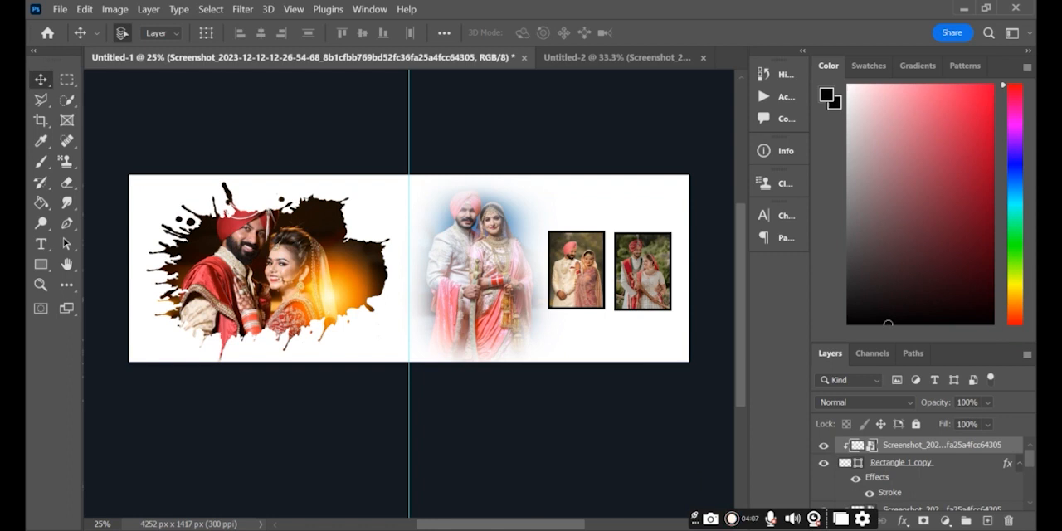
- Place the light image 2-2-light-free-download-png_400x400 from the album folder over the upper part of the faded couple
key("alt+Tab")
scroll(514, 224, "up", 2)
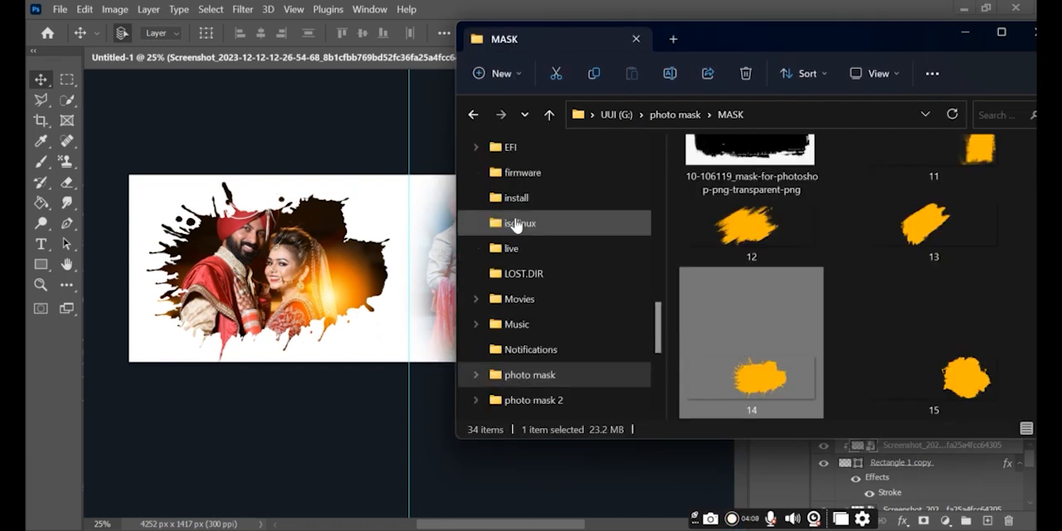
scroll(516, 224, "up", 6)
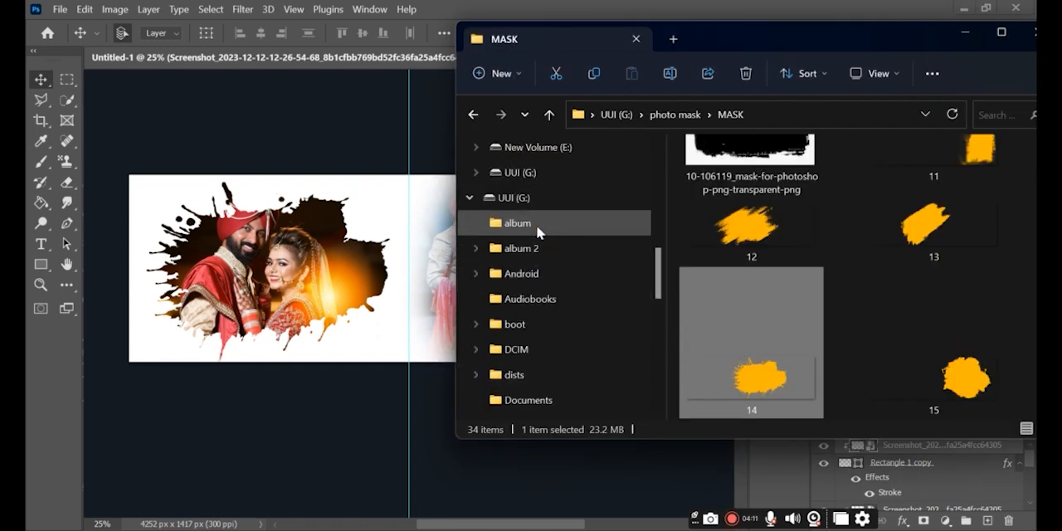
left_click(536, 224)
left_click_drag(741, 225, 496, 212)
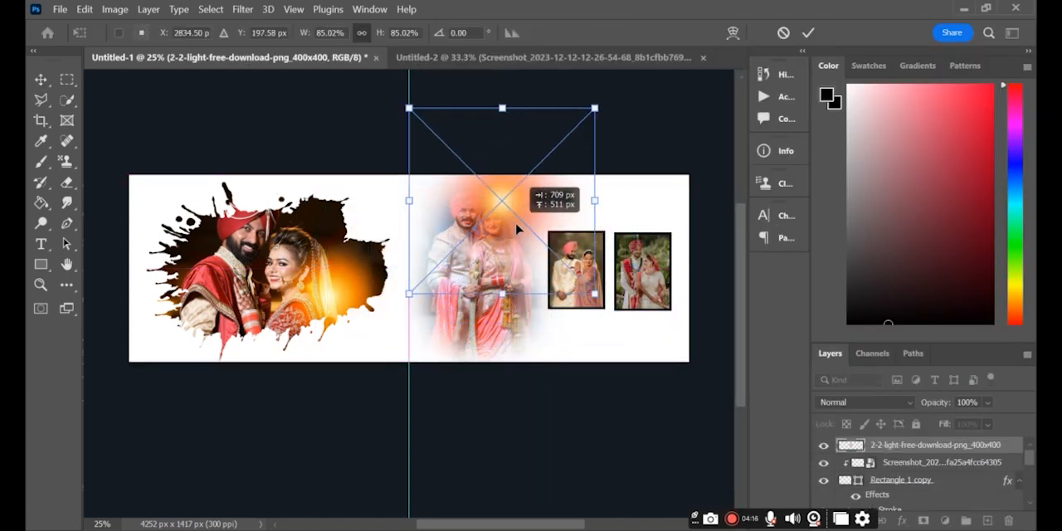
- Set the light overlay's blend mode to Soft Light and commit its placement over the faded couple
left_click(904, 400)
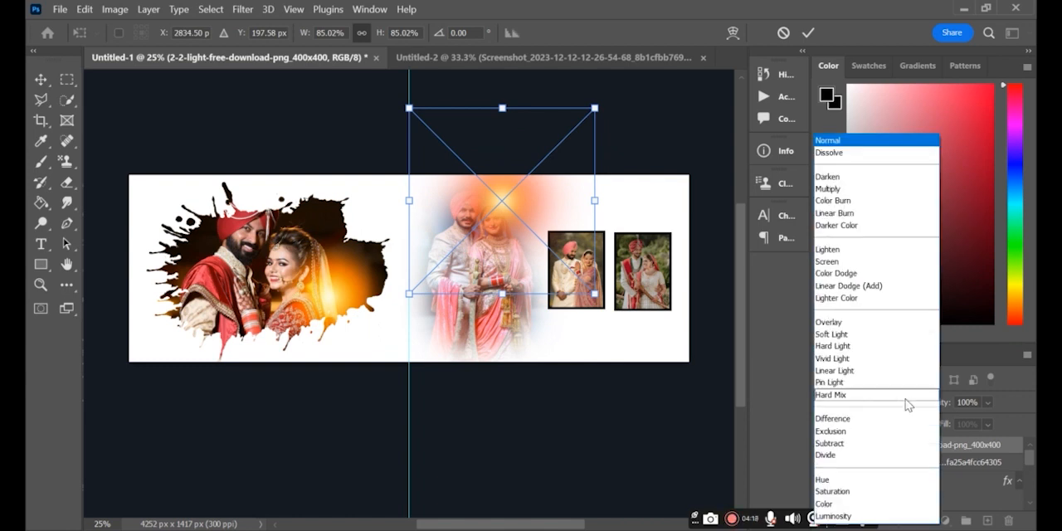
left_click(834, 334)
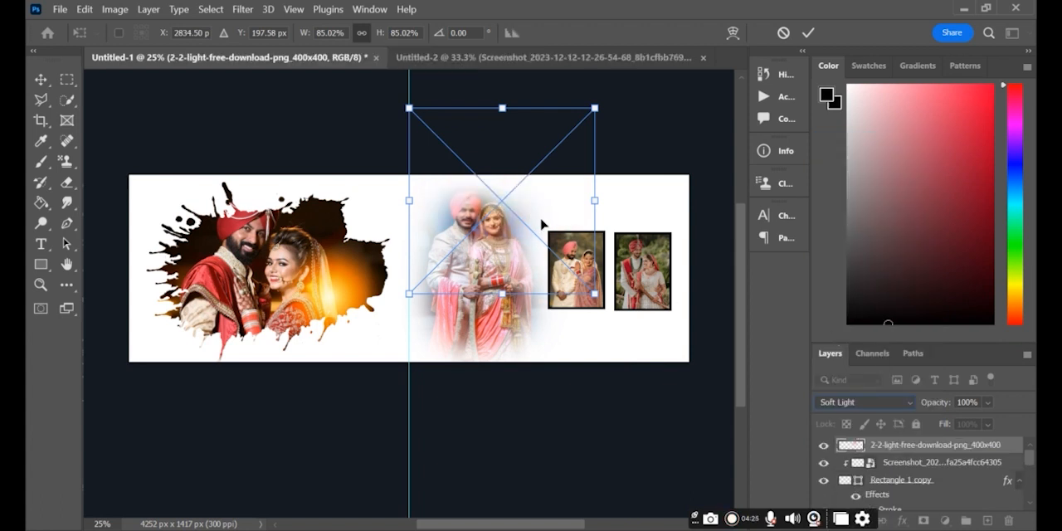
key("Return")
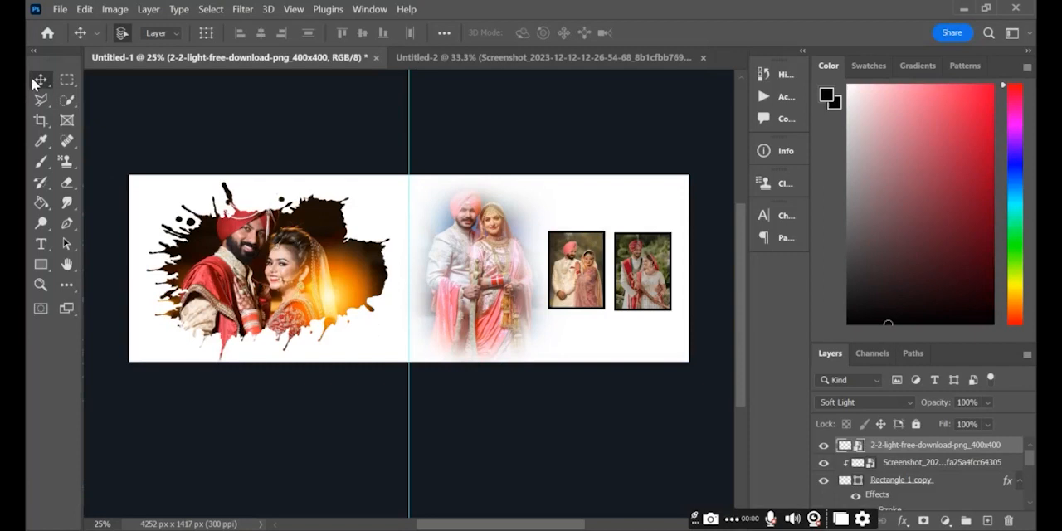
mouse_move(550, 213)
left_mouse_down()
mouse_move(563, 245)
mouse_move(537, 235)
mouse_move(561, 226)
mouse_move(514, 206)
mouse_move(553, 215)
mouse_move(542, 223)
mouse_move(557, 222)
mouse_move(551, 215)
left_mouse_up()
double_click(905, 463)
left_click(873, 467)
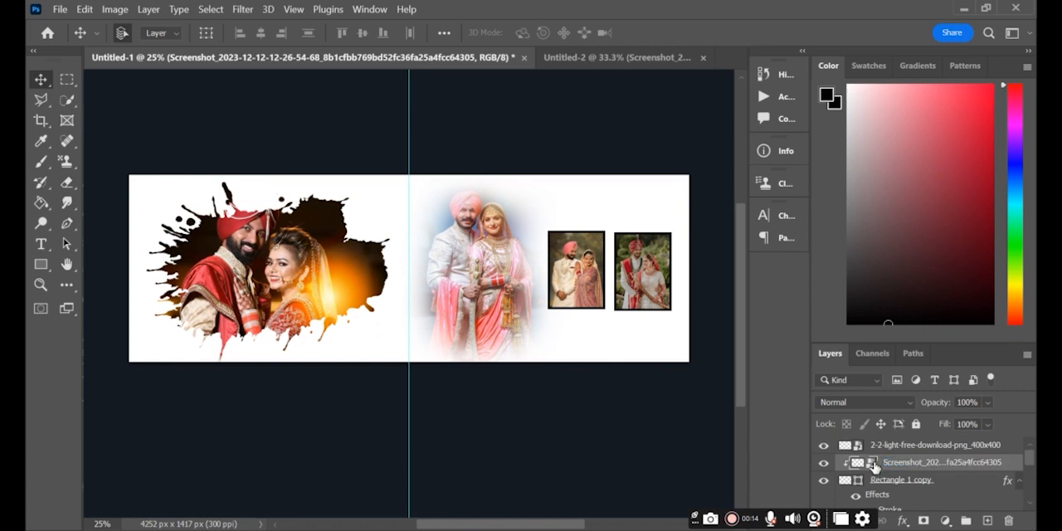
left_click_drag(564, 334, 575, 271)
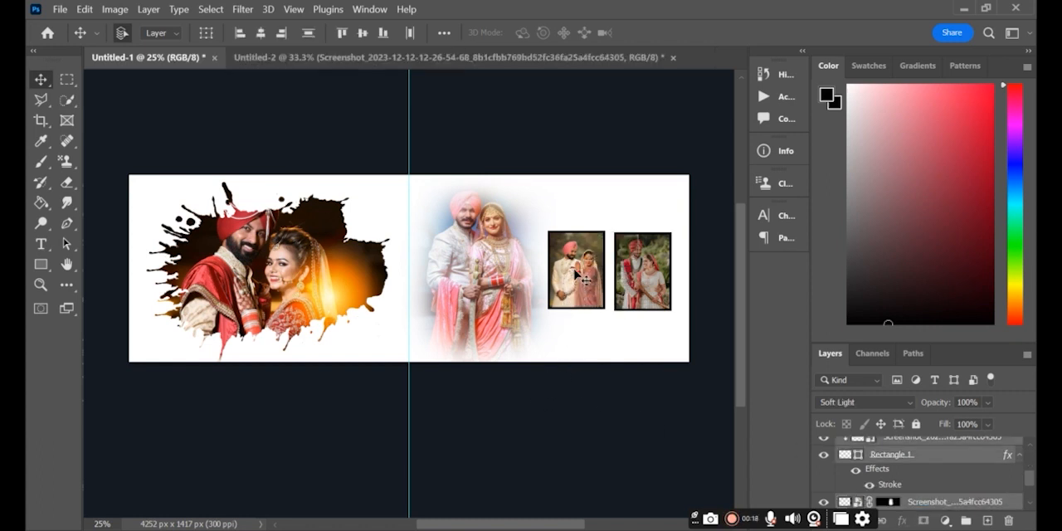
key("ctrl+t")
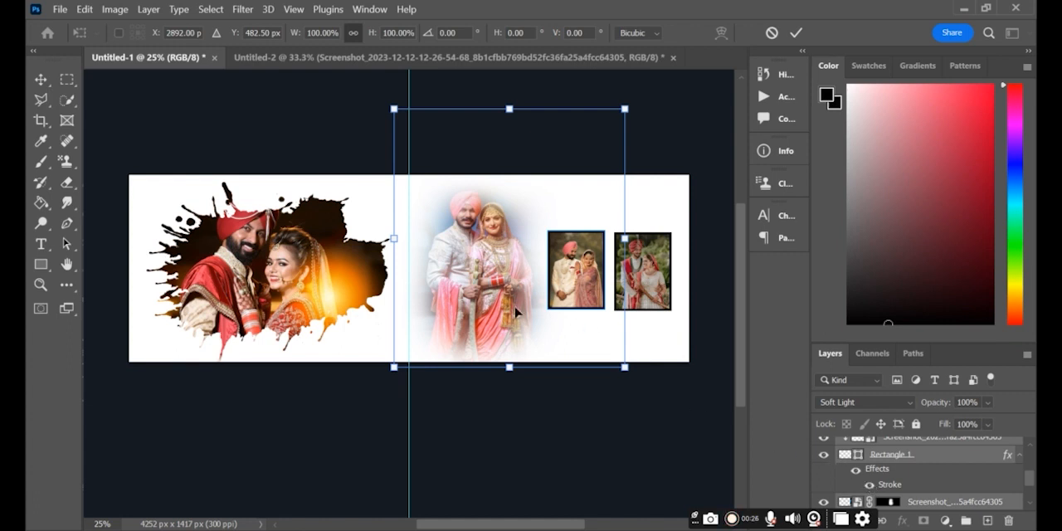
key("Return")
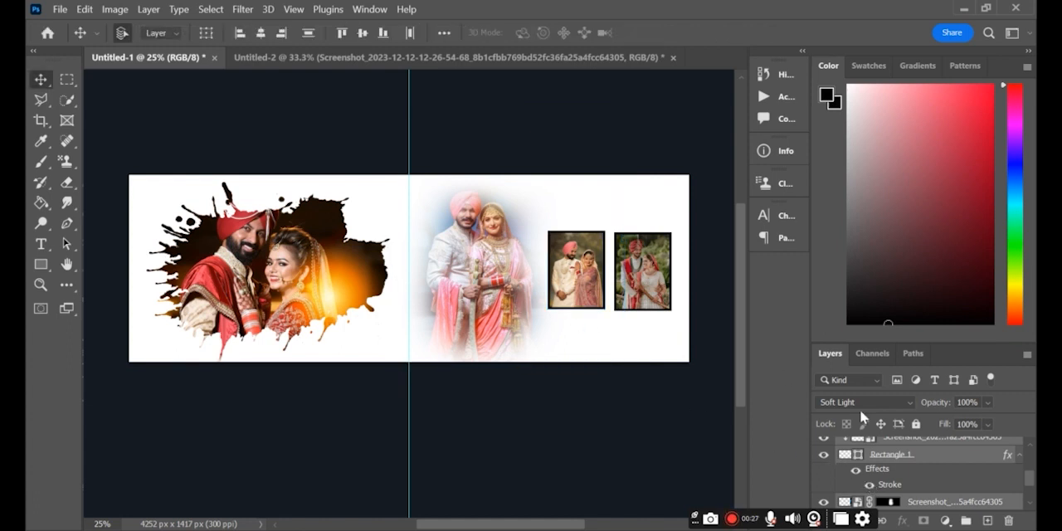
- Hide the faded couple layer and the 2-2-light-free-download-png_400x400 overlay so the framed photos can be selected alone
left_click(822, 501)
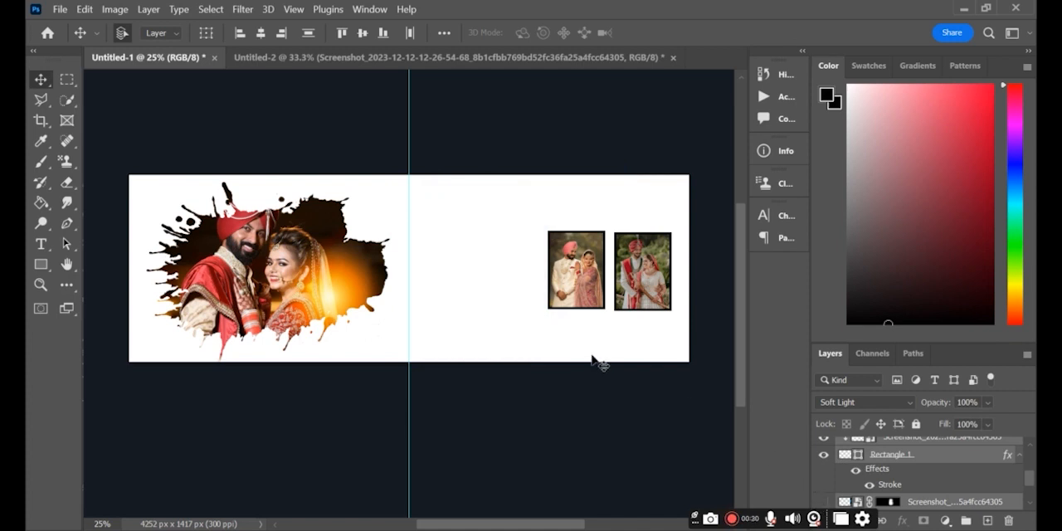
left_click_drag(570, 325, 571, 276)
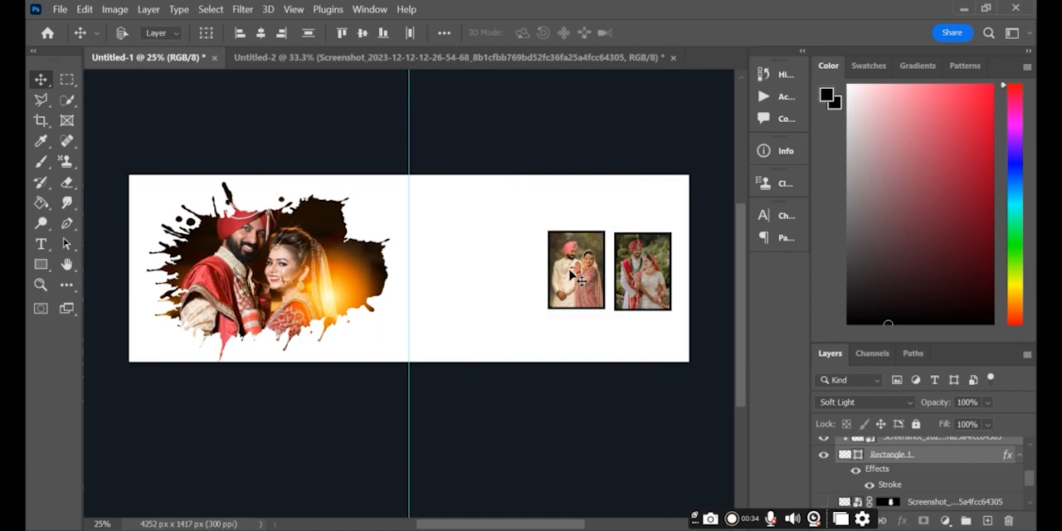
key("ctrl+t")
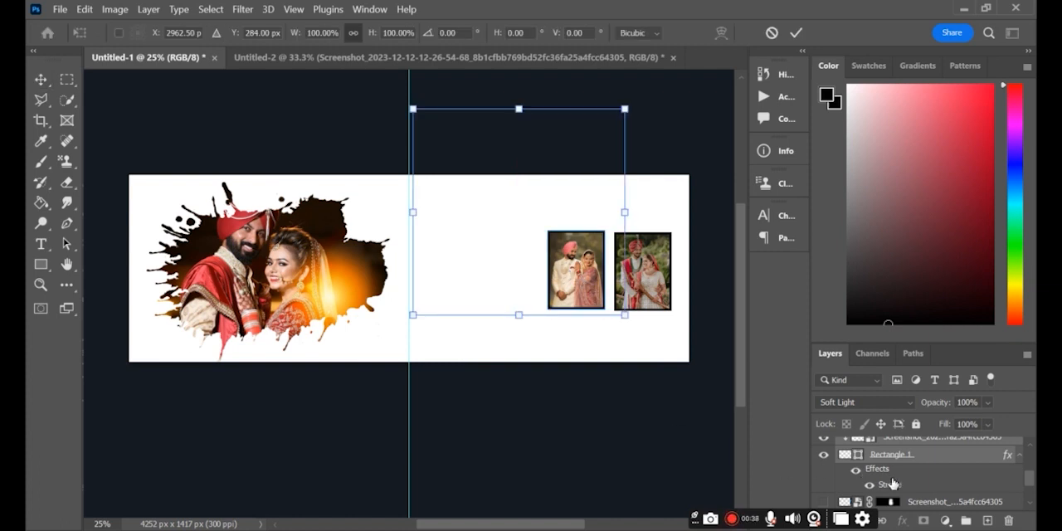
scroll(852, 485, "down", 1)
scroll(852, 485, "up", 4)
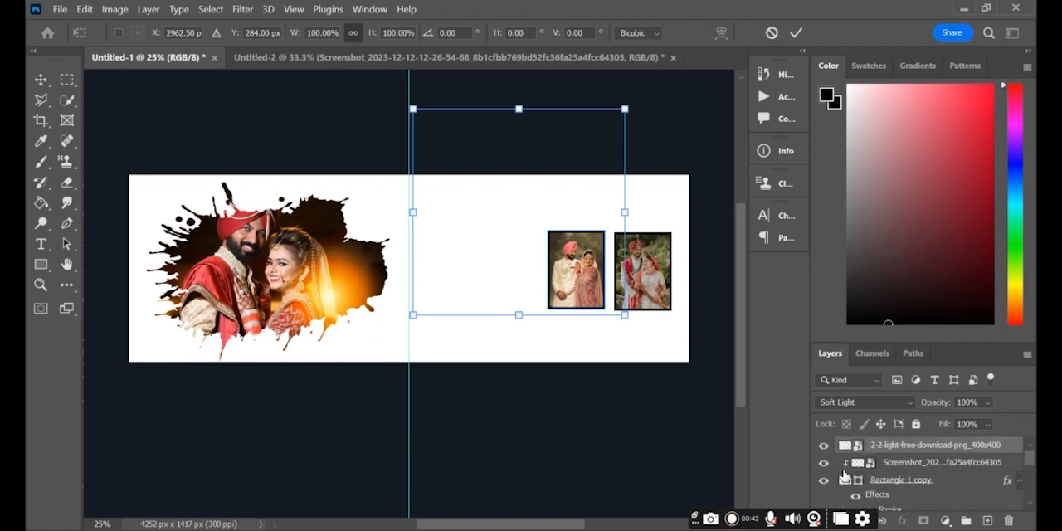
left_click(822, 463)
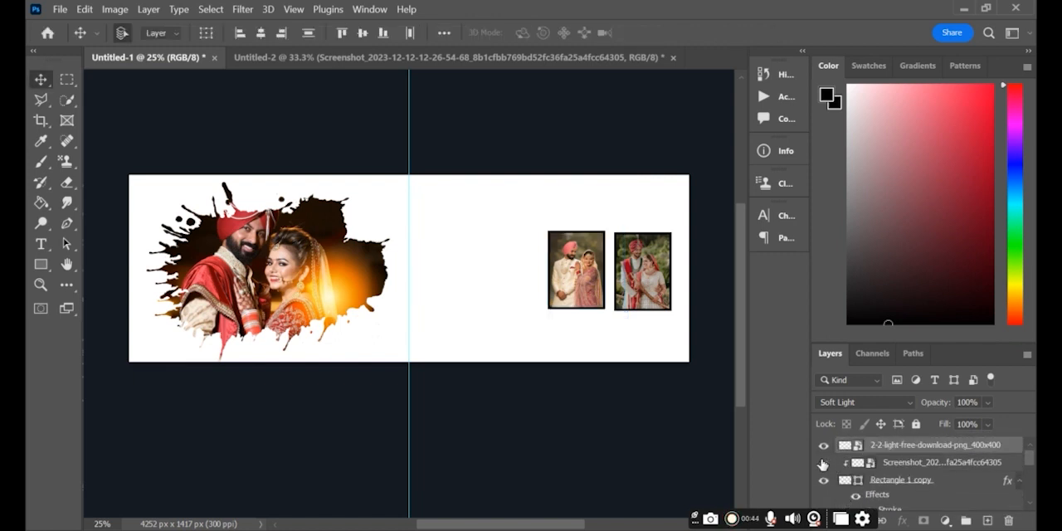
left_click(822, 463)
scroll(829, 452, "down", 2)
scroll(830, 446, "up", 2)
left_click(822, 446)
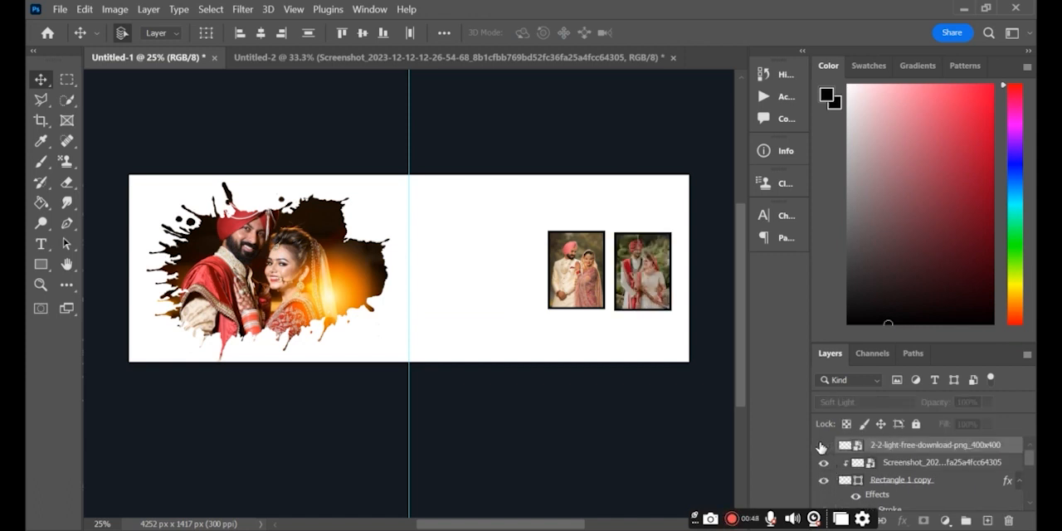
- Move the first bordered frame with its clipped photo slightly down, level with the second frame, to Y 755.97 px
left_click_drag(569, 327, 572, 290)
key("ctrl+t")
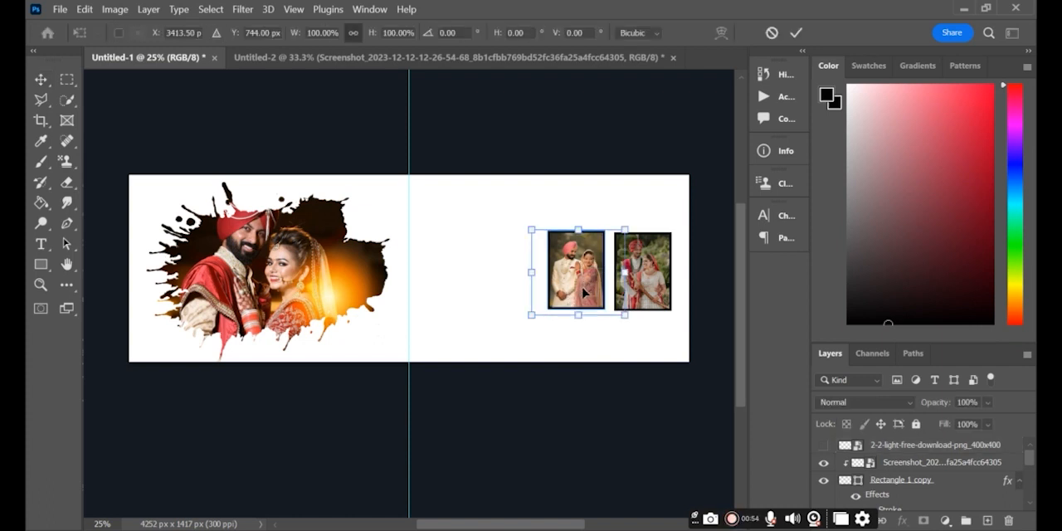
left_click_drag(583, 291, 584, 293)
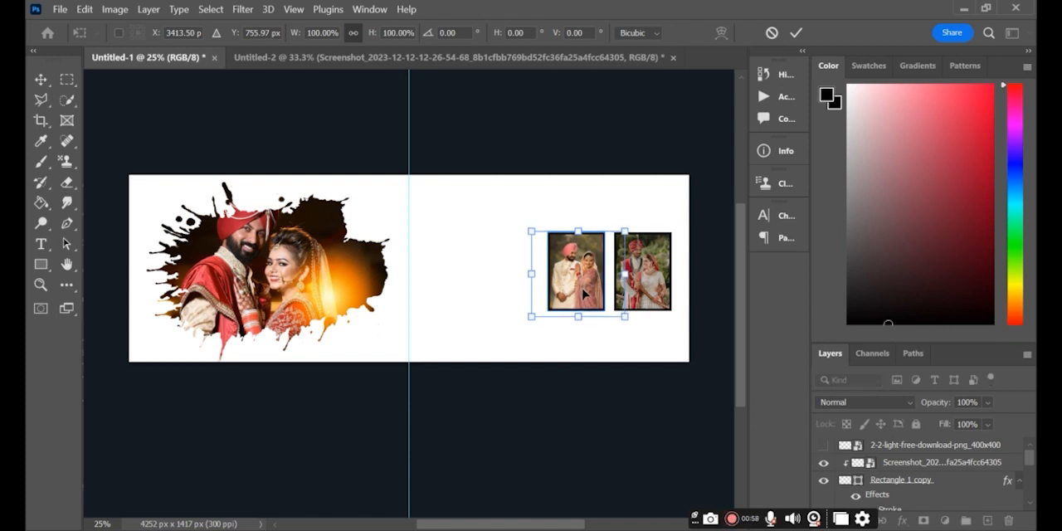
key("Return")
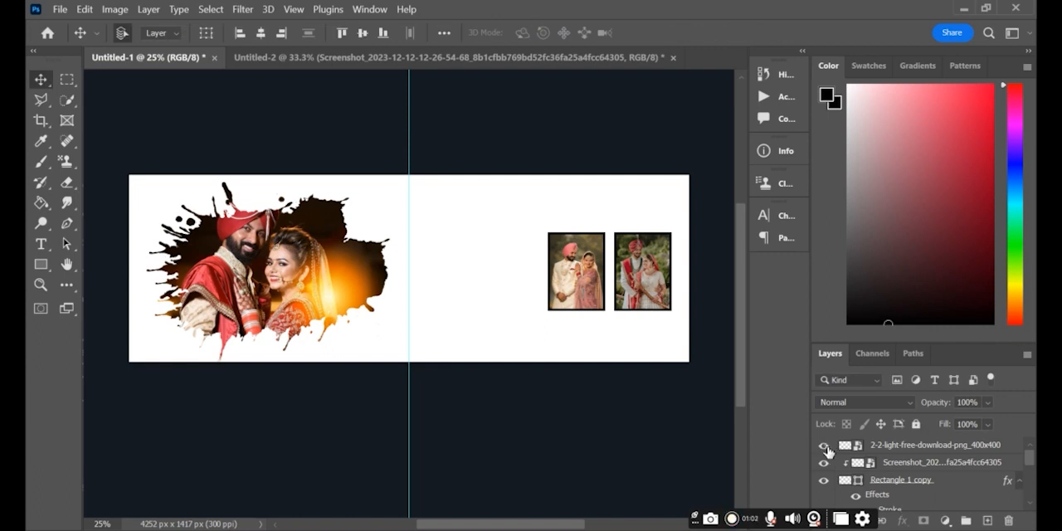
- Make the light overlay and the faded couple layer visible again
scroll(829, 456, "down", 1)
scroll(834, 487, "up", 1)
scroll(834, 487, "down", 4)
scroll(836, 487, "down", 1)
left_click(822, 470)
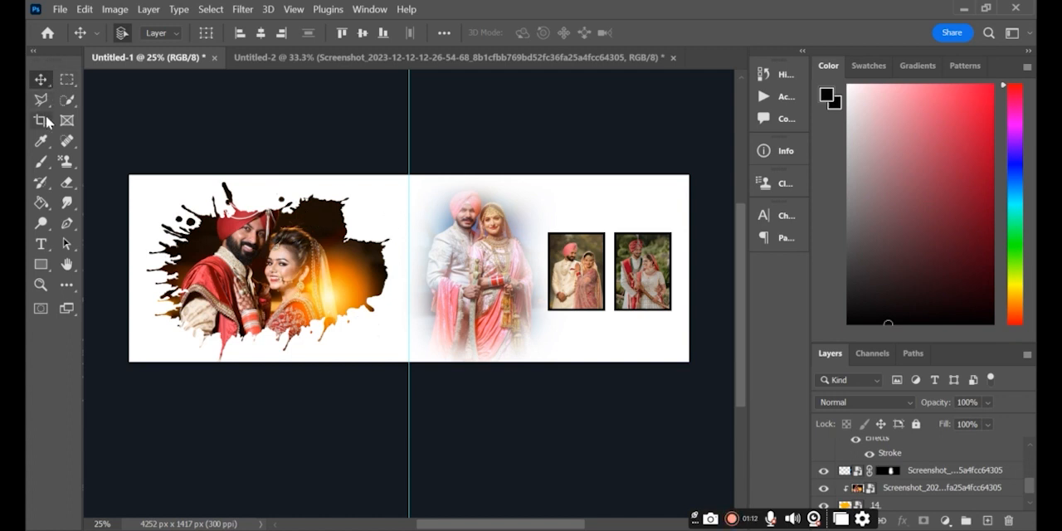
- Add a horizontal text box above the splash photo's upper-left edge and enter "moment 2023" in it
left_click(41, 244)
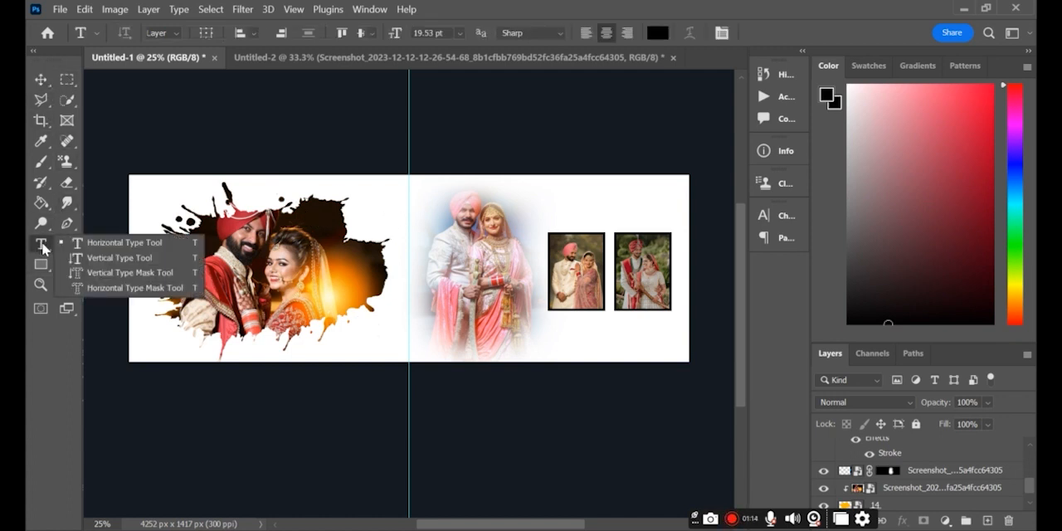
left_click_drag(130, 181, 216, 207)
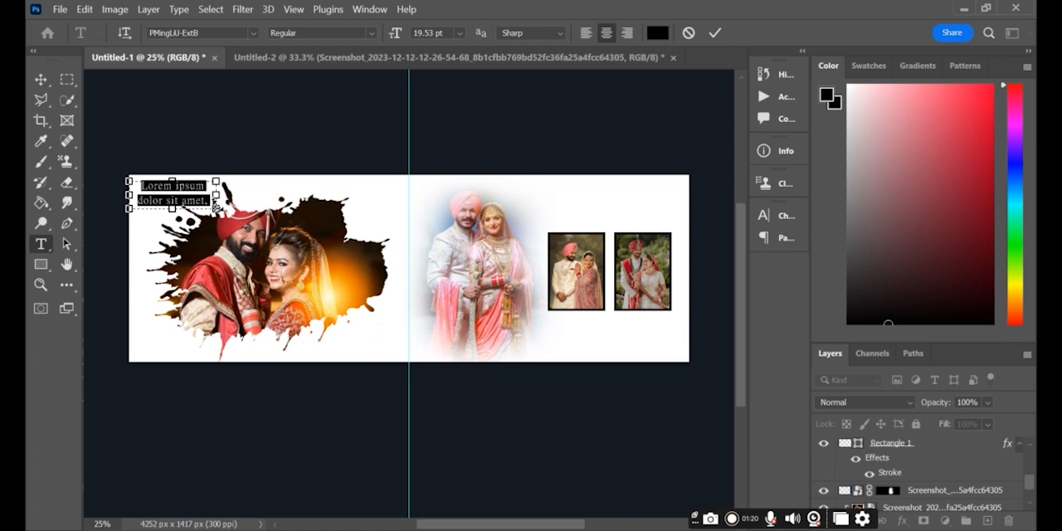
key("BackSpace")
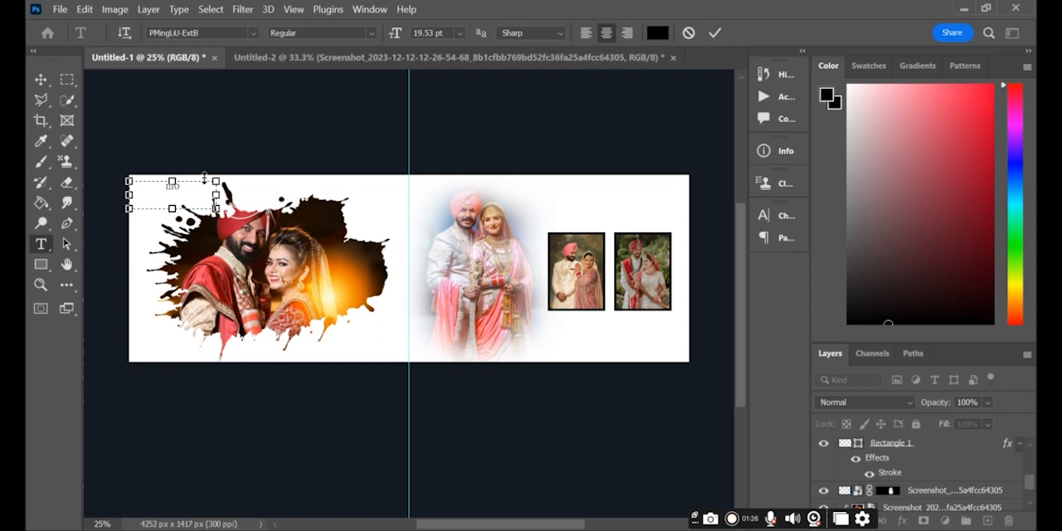
type("mom")
type("ents")
type(" 20")
type("23")
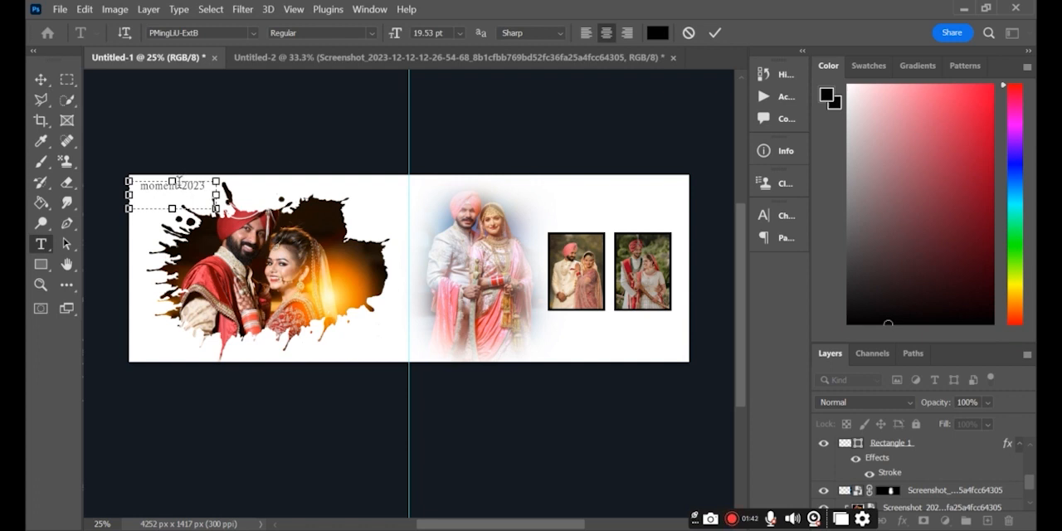
- Set the font size of "2023" in the title to 24 pt
left_click_drag(178, 182, 207, 184)
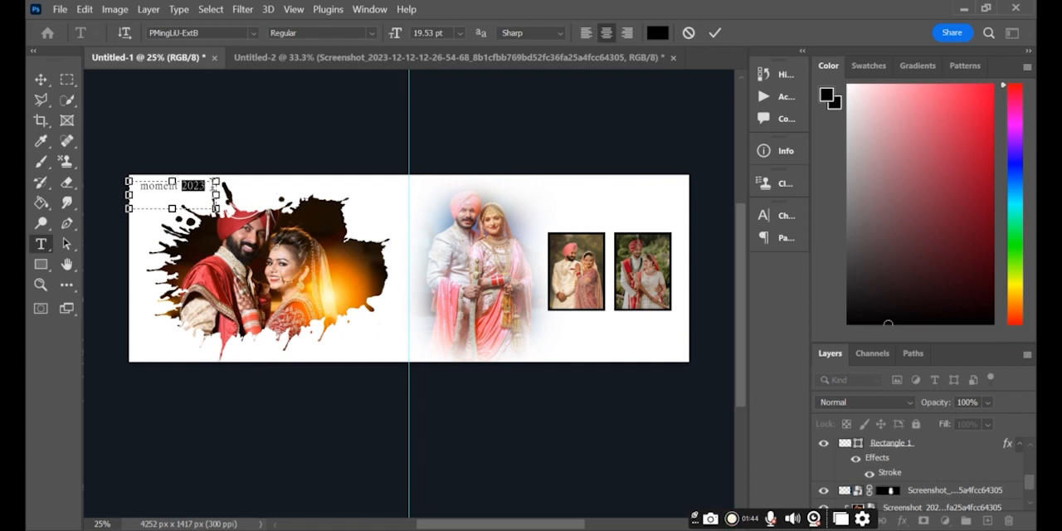
left_click(459, 33)
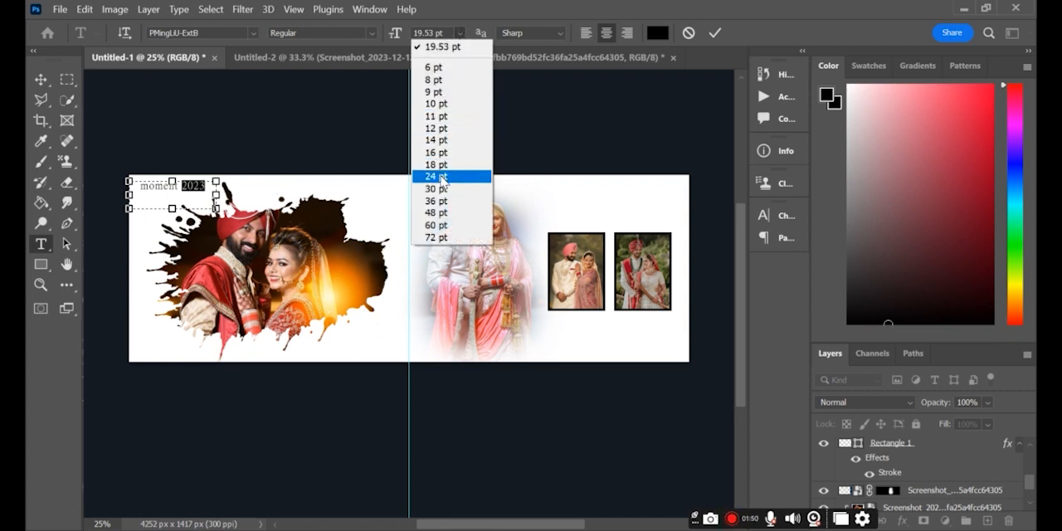
left_click(442, 176)
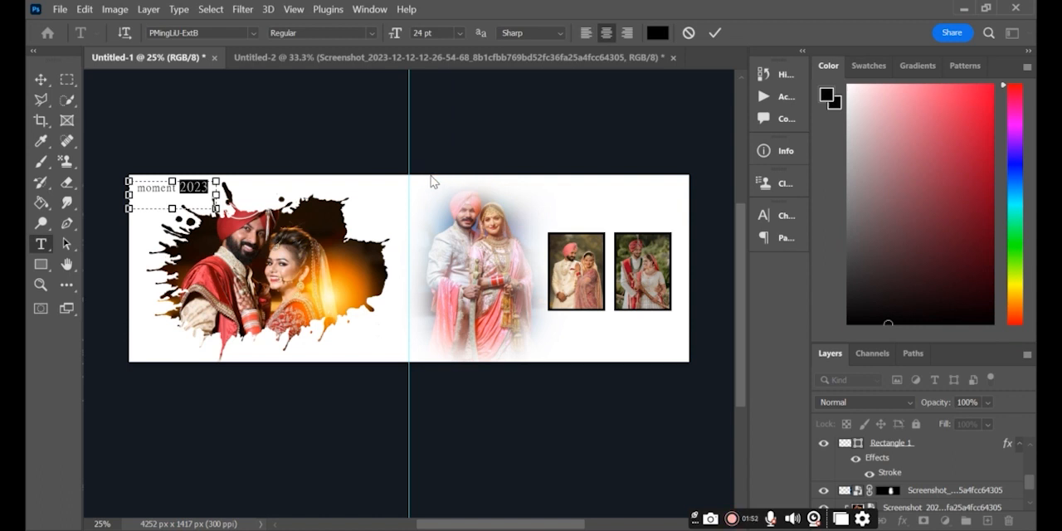
- Try the fonts Wingdings 2, ROG Fonts v1.5 and Algerian on "2023"
left_click(254, 33)
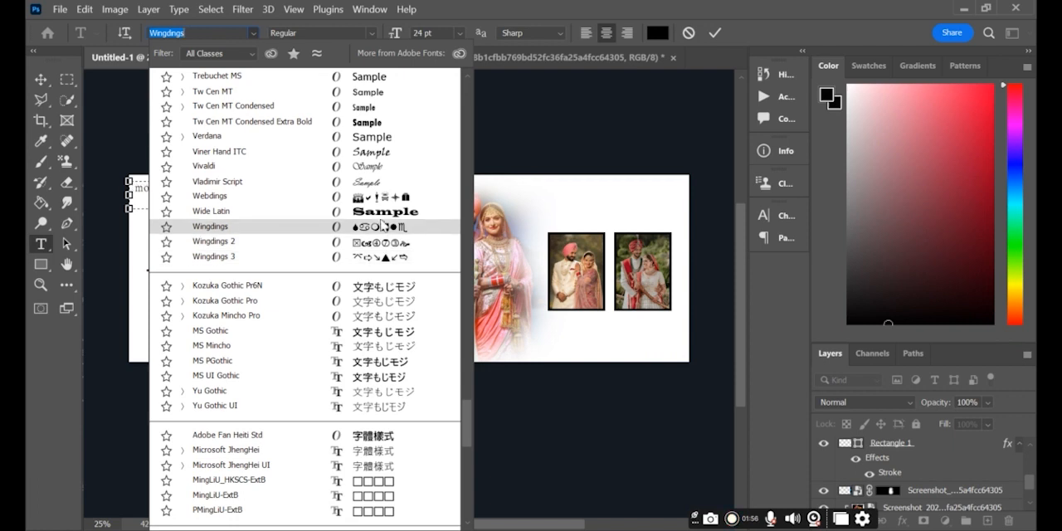
left_click(385, 241)
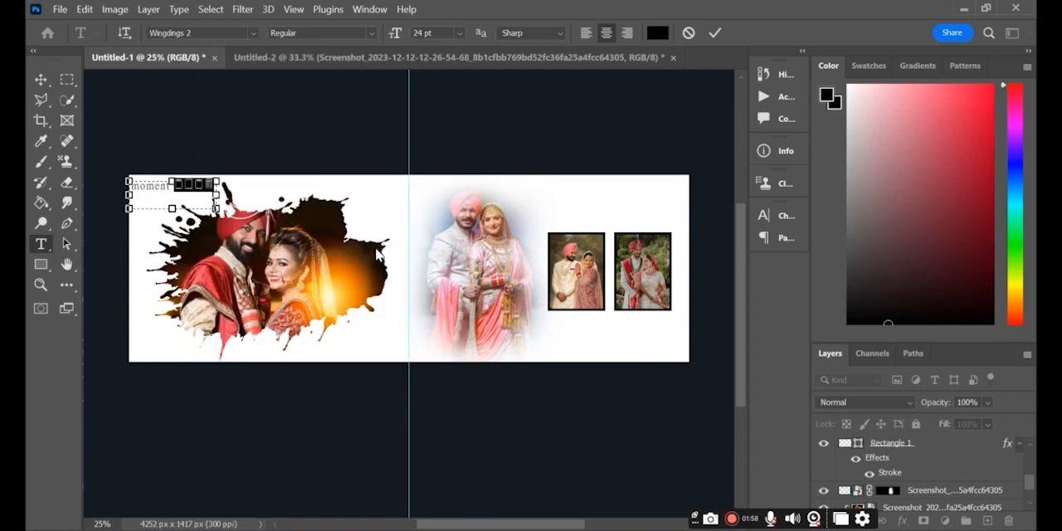
left_click(250, 34)
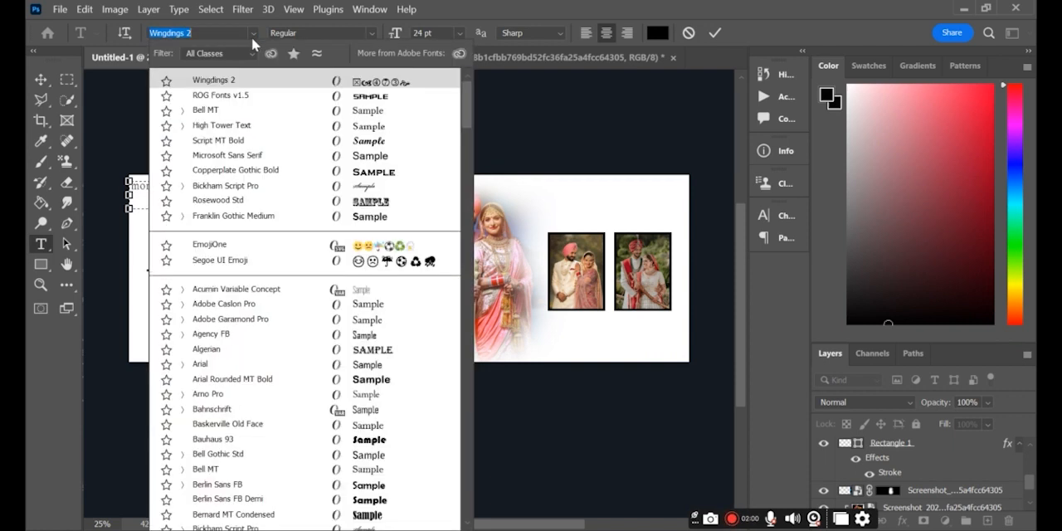
left_click(386, 98)
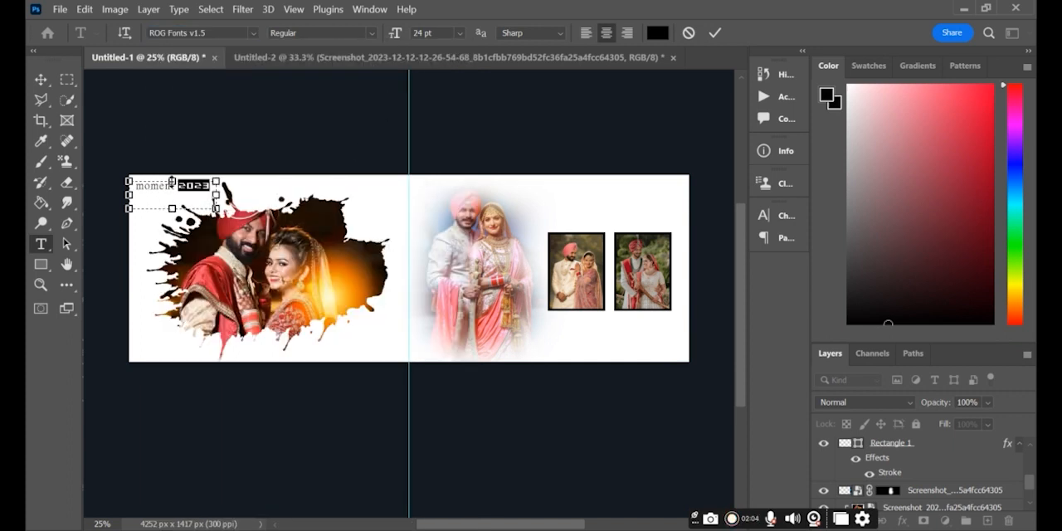
left_click(254, 33)
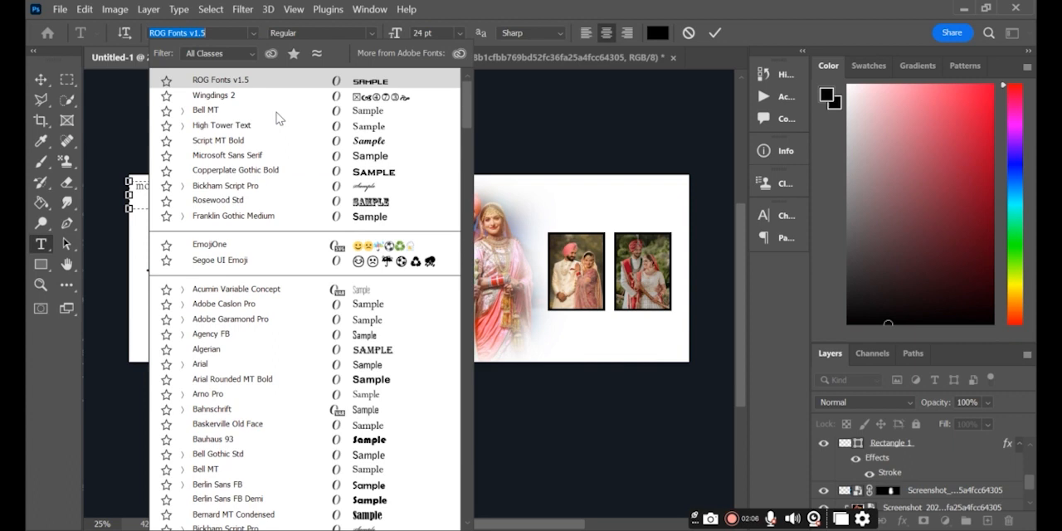
left_click(373, 349)
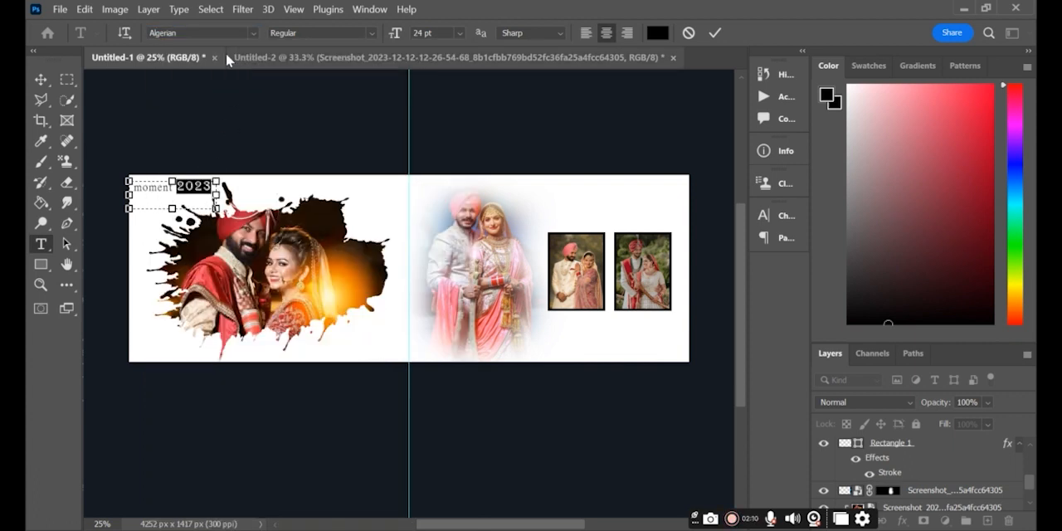
- Set the font of "2023" to Arial Rounded MT Bold
left_click(254, 33)
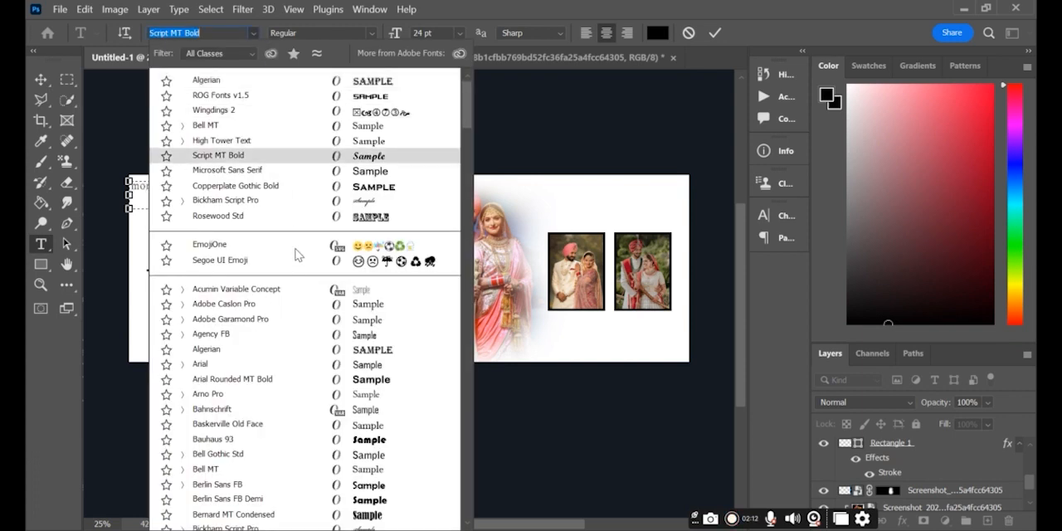
left_click(371, 379)
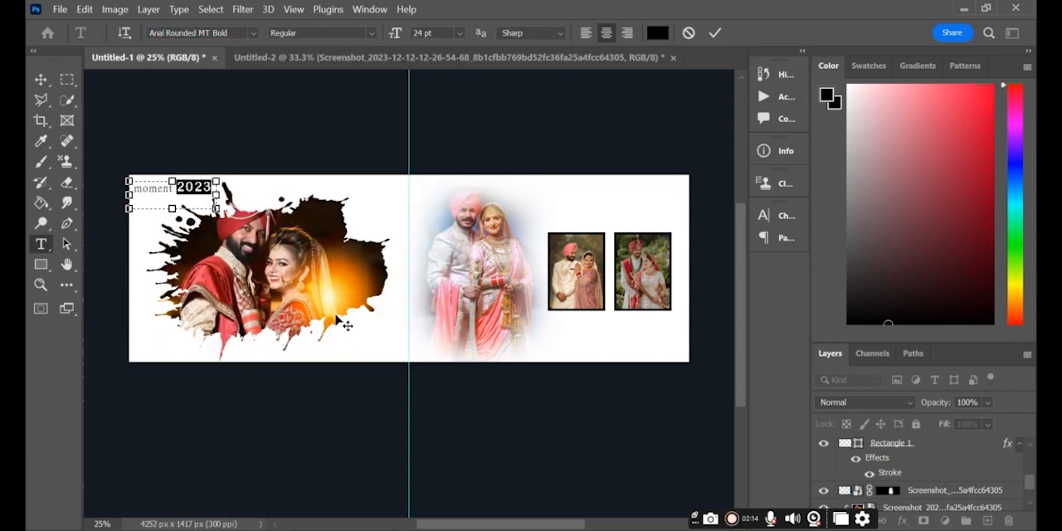
- Set the font of the word "moment" in the title to Imprint MT Shadow
left_click_drag(174, 187, 126, 183)
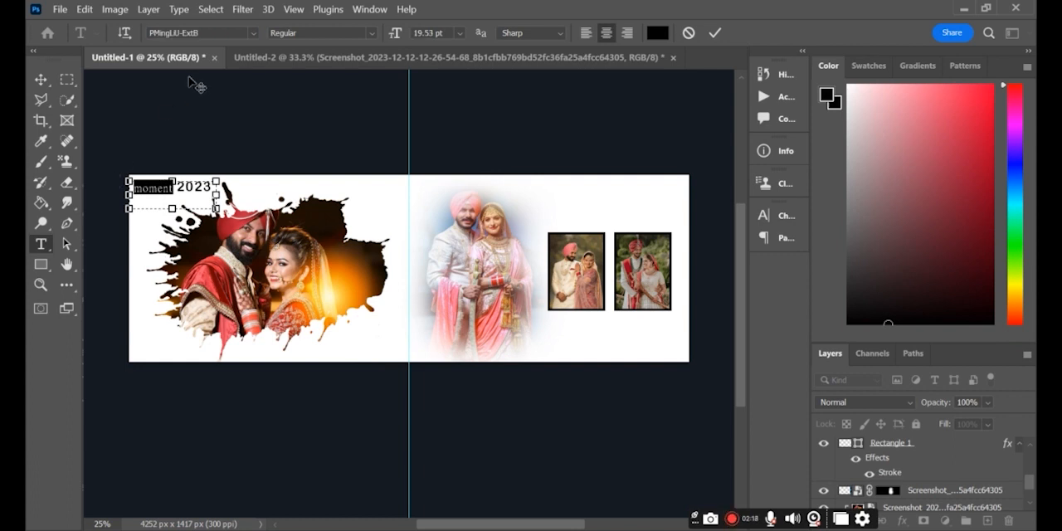
left_click(253, 33)
key("Down")
key("Down")
key("Down")
key("Down")
key("Down")
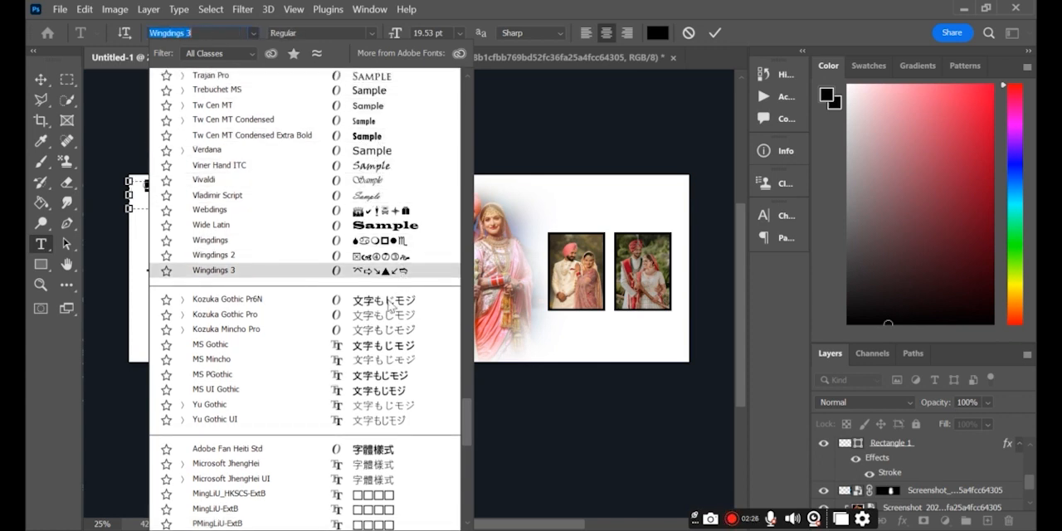
scroll(380, 220, "up", 3)
scroll(380, 220, "up", 2)
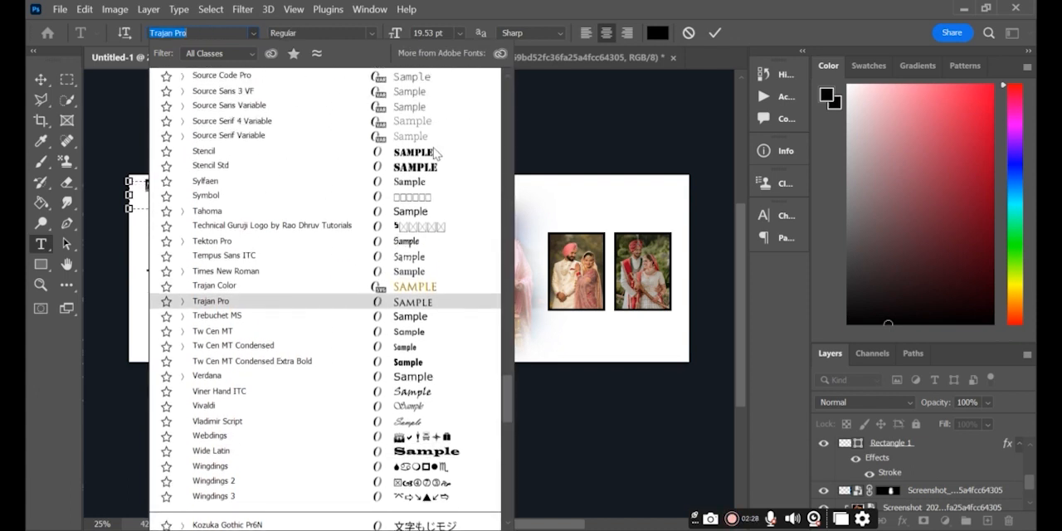
scroll(427, 166, "up", 8)
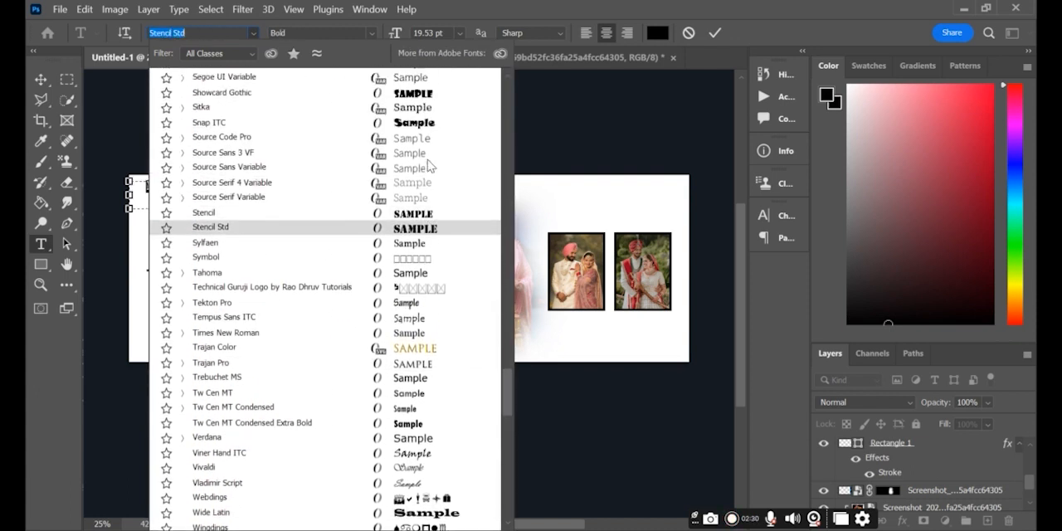
scroll(429, 166, "up", 2)
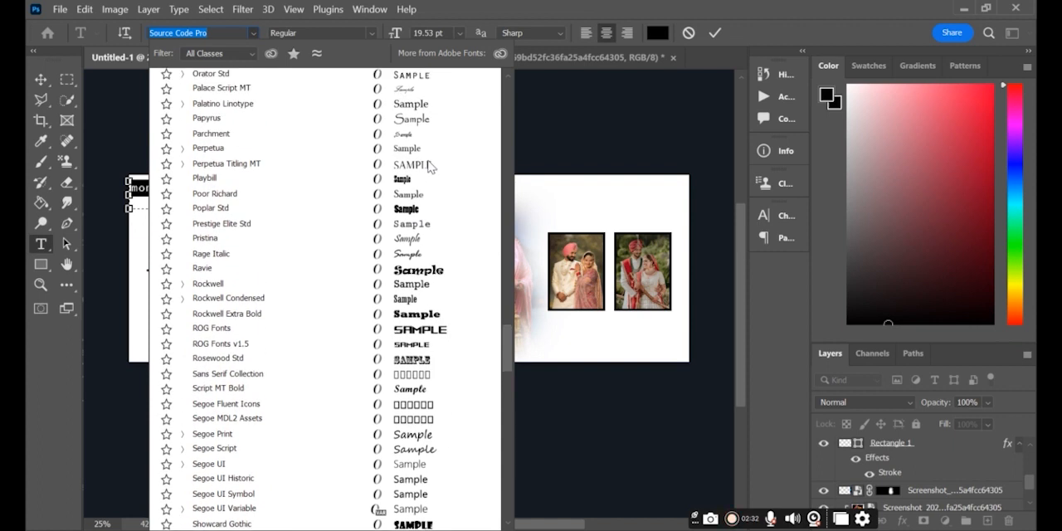
scroll(423, 207, "up", 2)
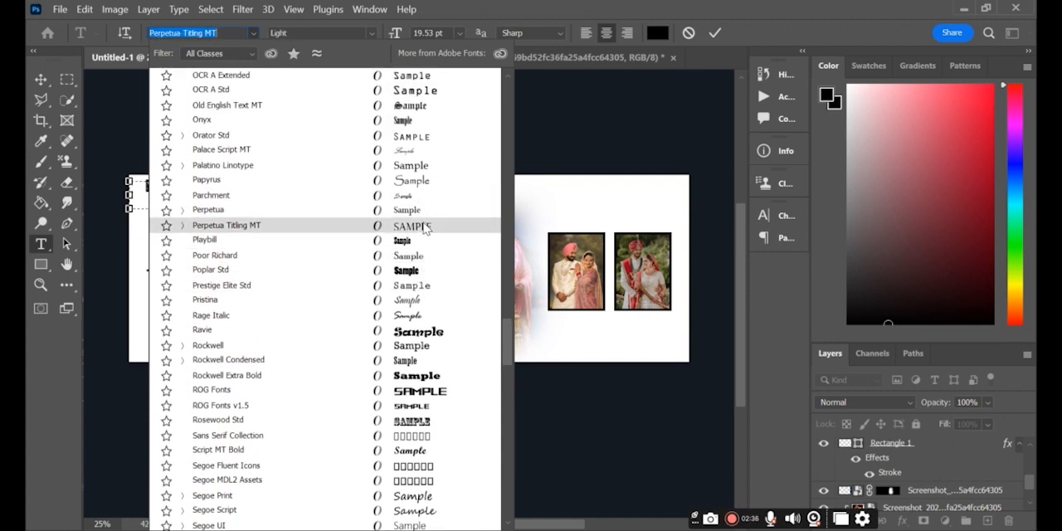
scroll(424, 227, "up", 2)
scroll(419, 184, "up", 1)
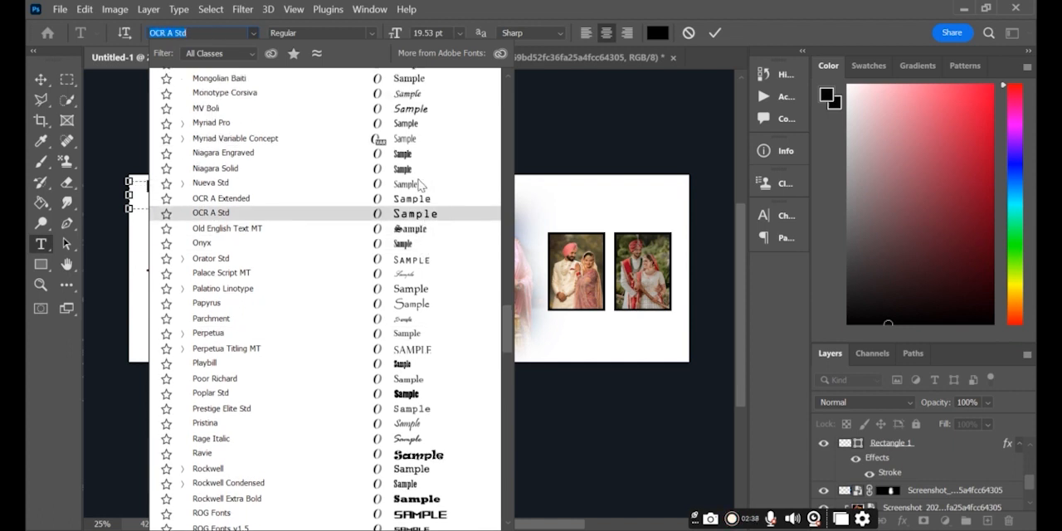
scroll(419, 184, "up", 1)
scroll(412, 184, "up", 3)
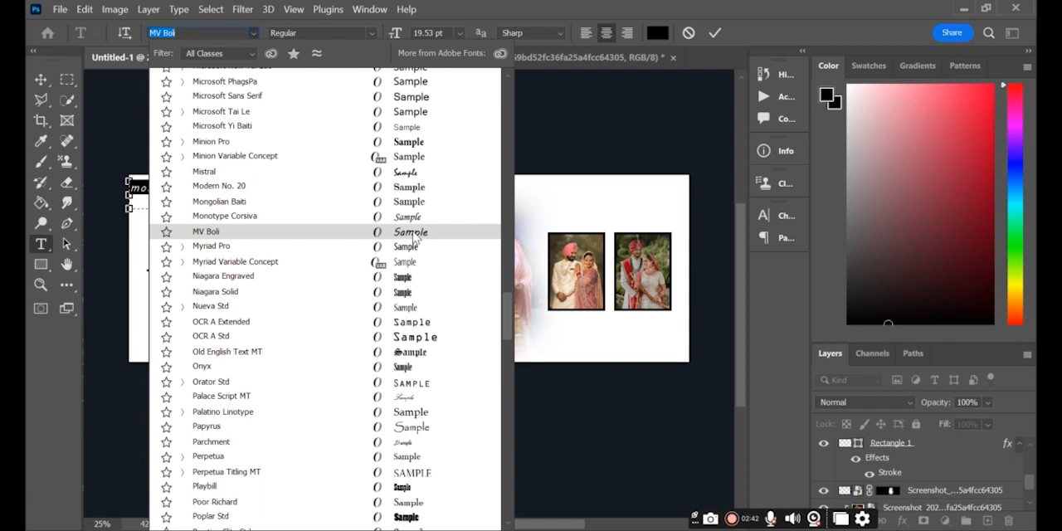
scroll(419, 150, "up", 5)
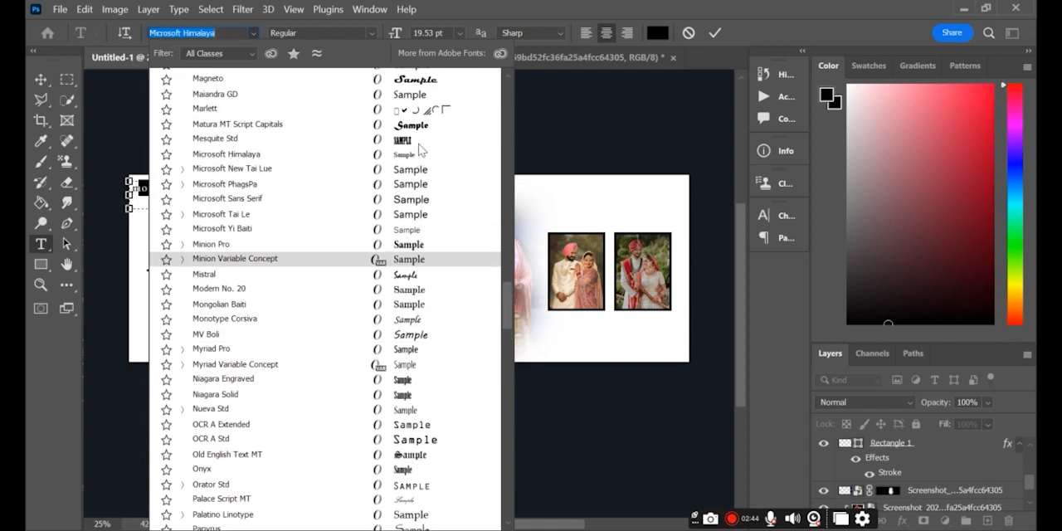
scroll(420, 148, "up", 6)
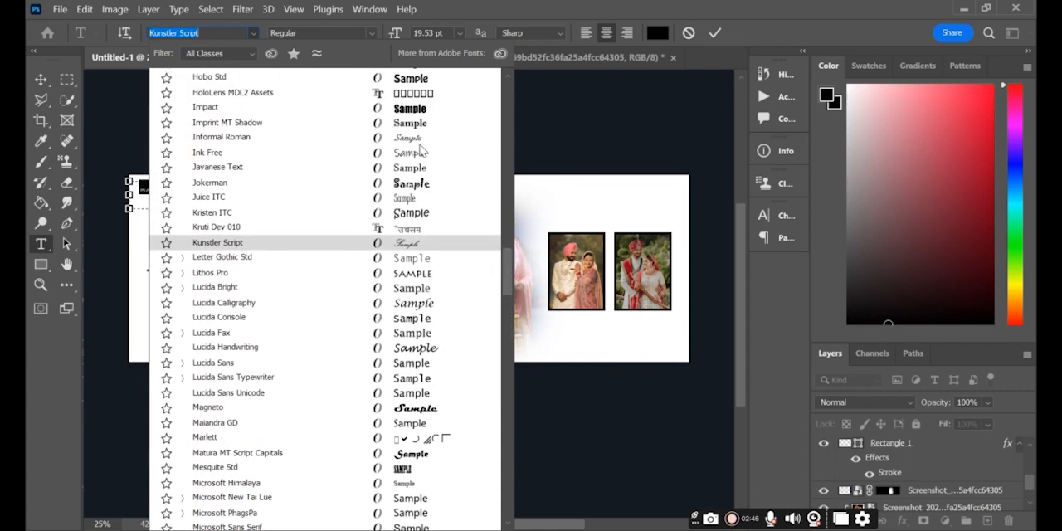
scroll(421, 149, "up", 1)
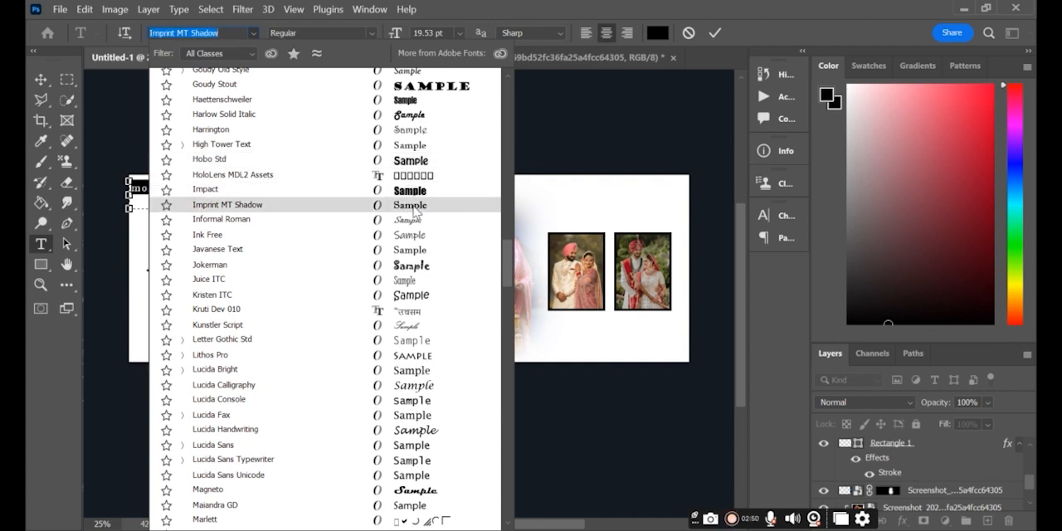
left_click(412, 207)
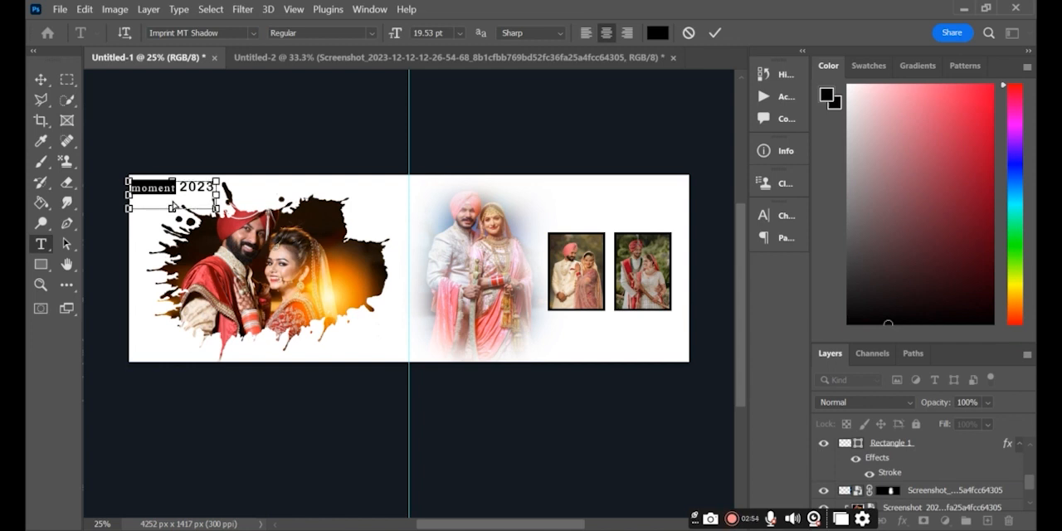
key("ctrl+t")
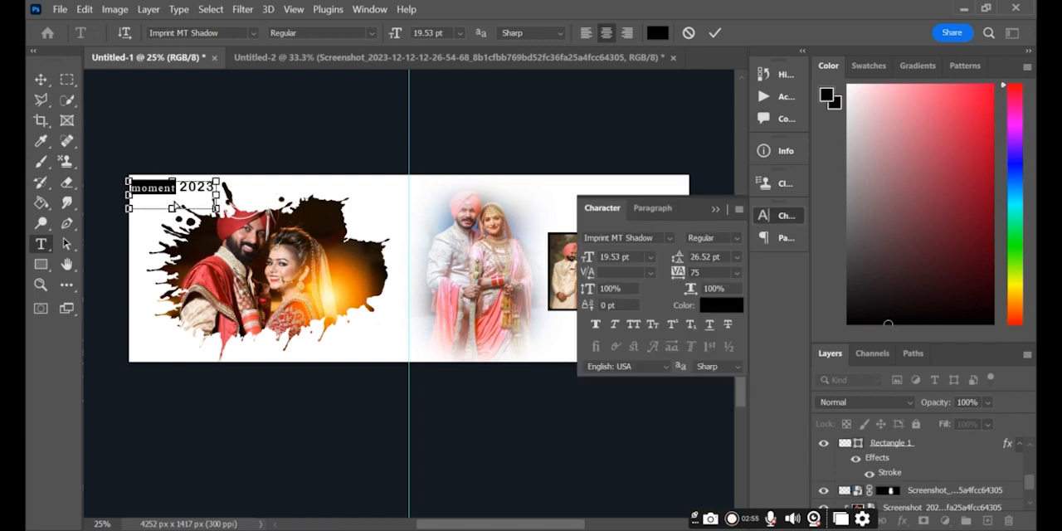
left_click(711, 212)
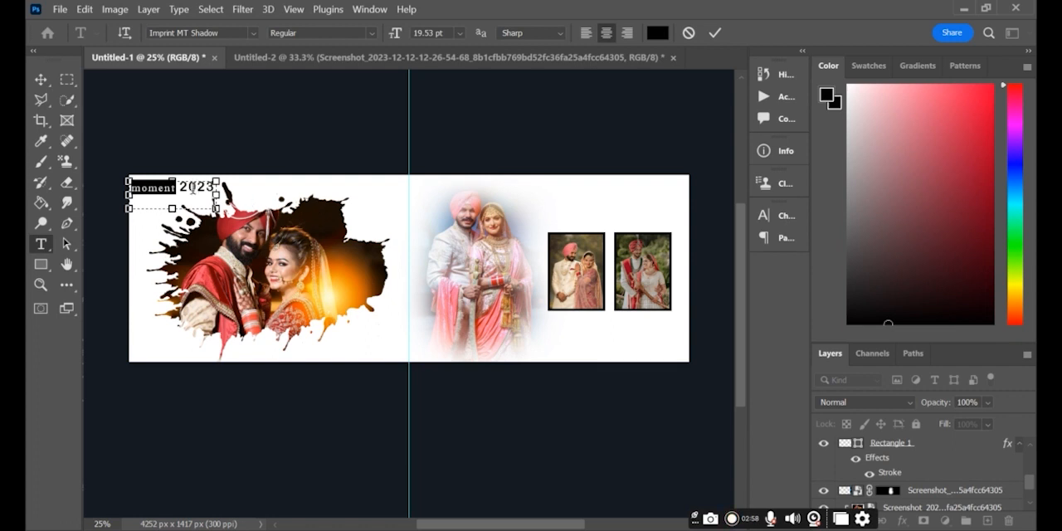
- Scale the "moment 2023" title down slightly and move it inward from the spread's upper-left corner
scroll(902, 460, "up", 2)
scroll(903, 457, "down", 2)
scroll(903, 455, "up", 1)
scroll(903, 455, "down", 1)
mouse_move(912, 448)
left_mouse_down()
mouse_move(903, 424)
mouse_move(910, 446)
left_mouse_up()
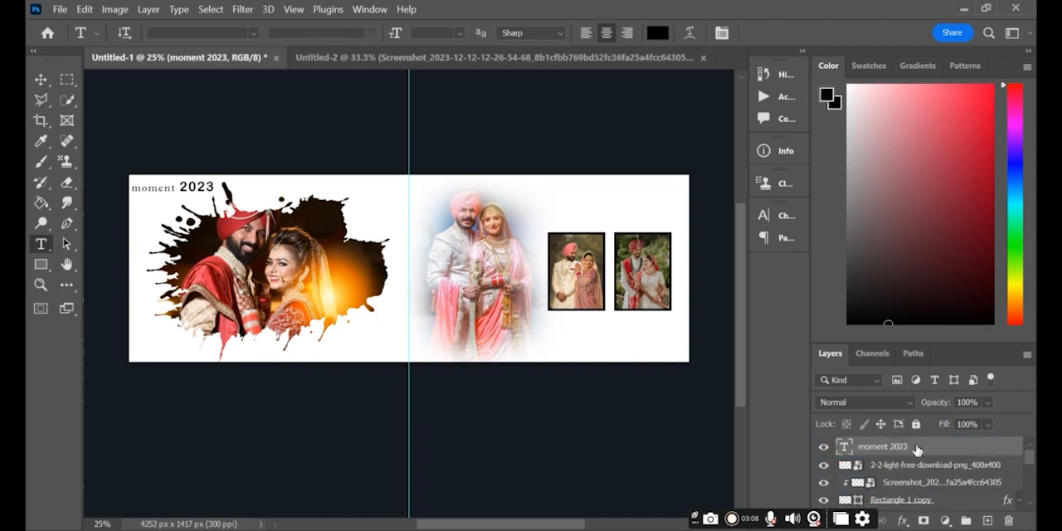
double_click(916, 449)
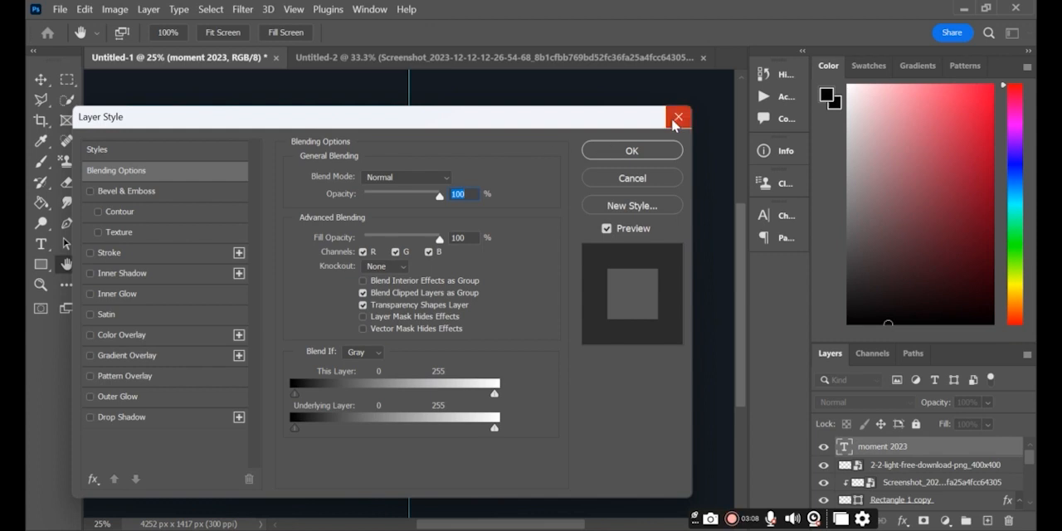
left_click(677, 119)
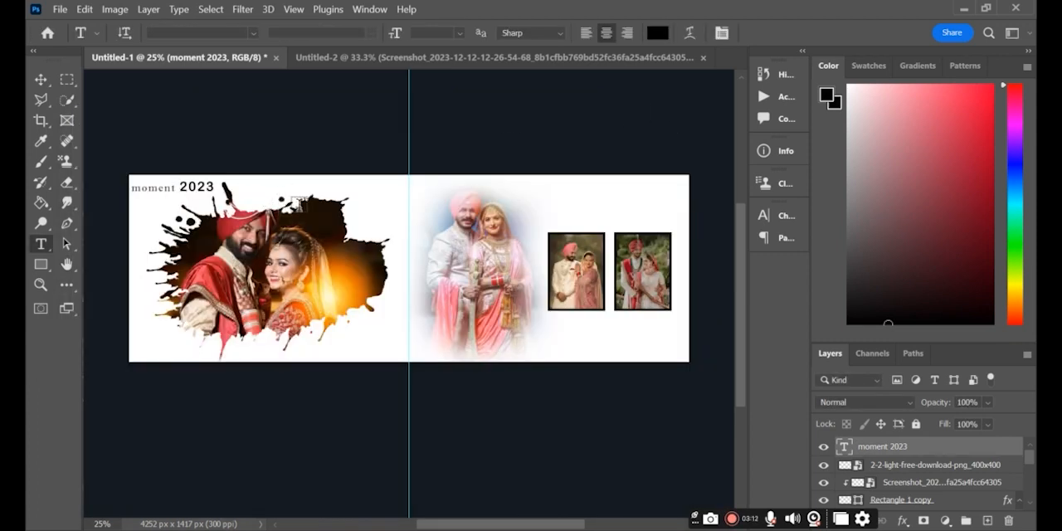
key("ctrl+t")
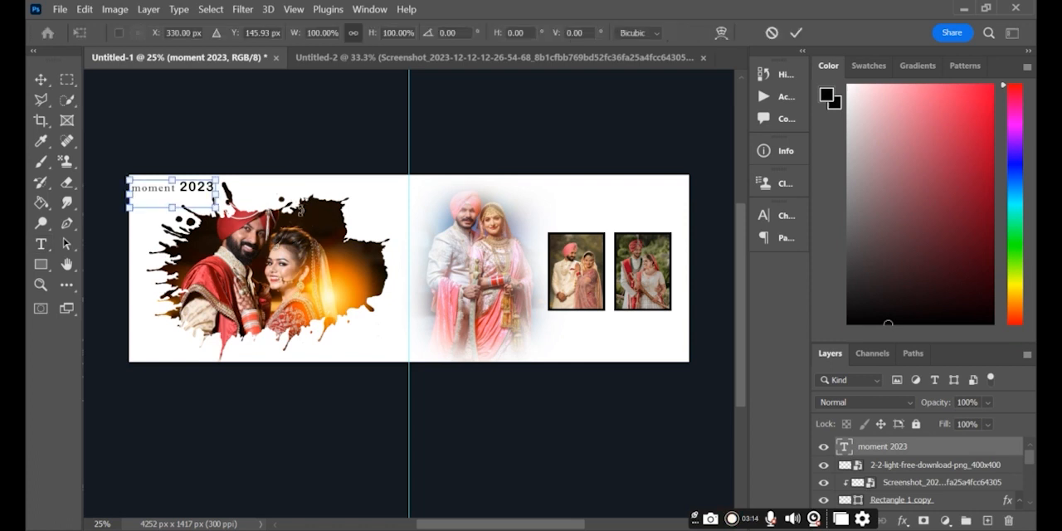
mouse_move(169, 199)
left_mouse_down()
mouse_move(210, 202)
mouse_move(184, 199)
left_mouse_up()
key("Return")
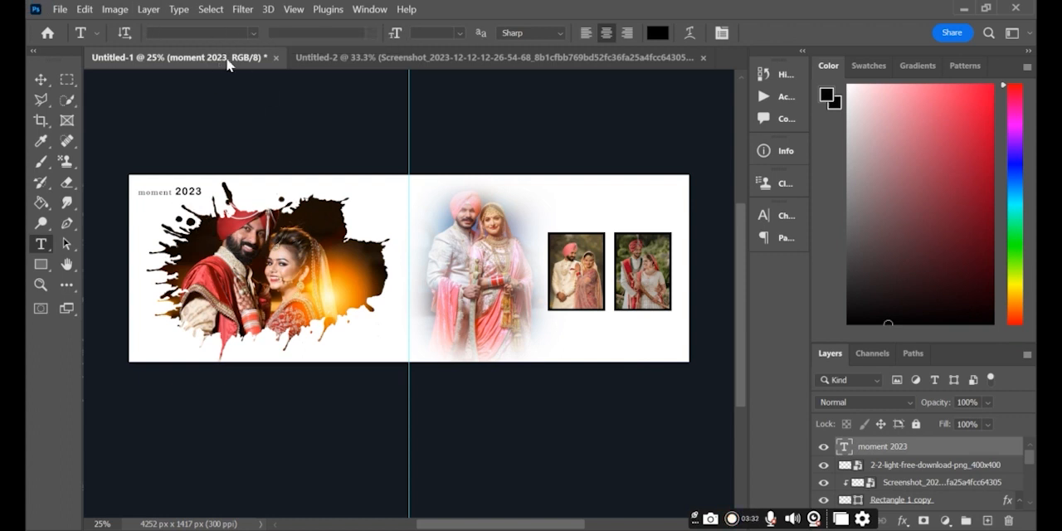
- Copy the linked "WEDDING CEREMONY" text block from the Untitled-2 document into the Untitled-1 spread
left_click(355, 58)
left_click(41, 80)
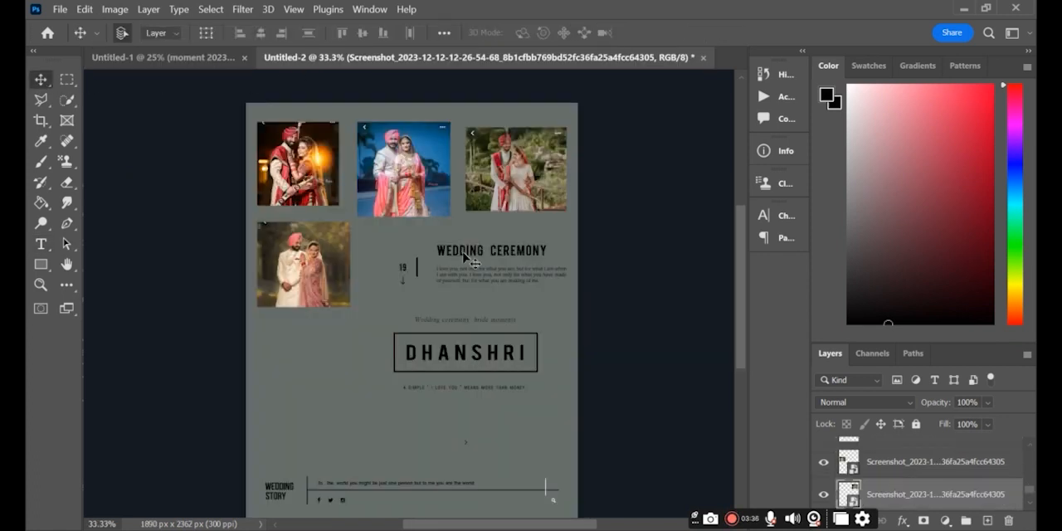
left_click_drag(465, 259, 523, 320)
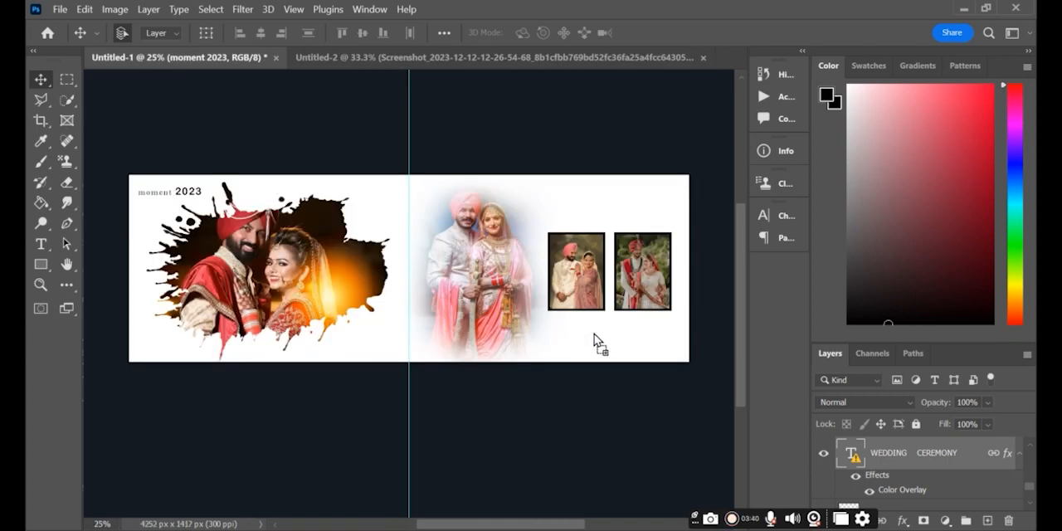
left_click_drag(594, 334, 594, 334)
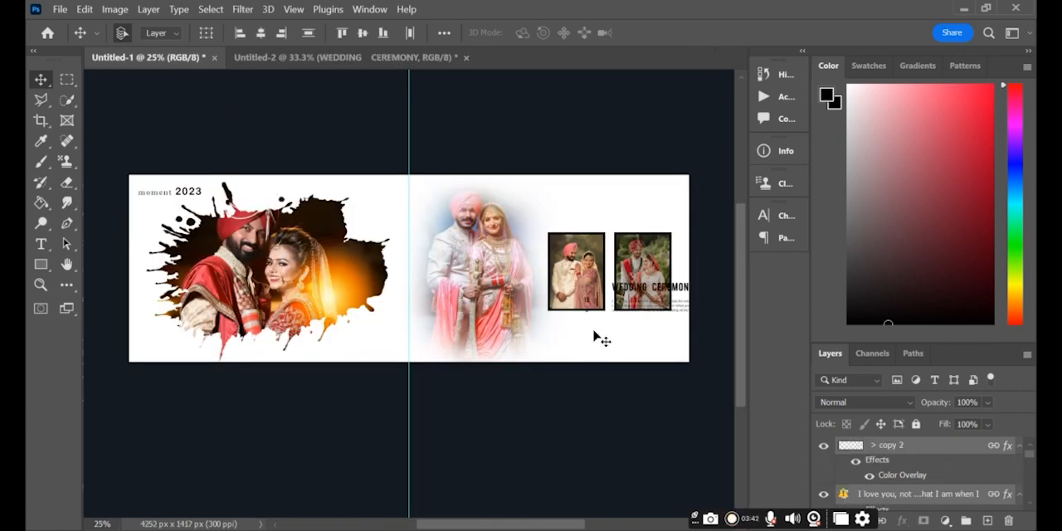
- Move the "WEDDING CEREMONY" text block directly beneath the two framed photos on the right page
key("ctrl+t")
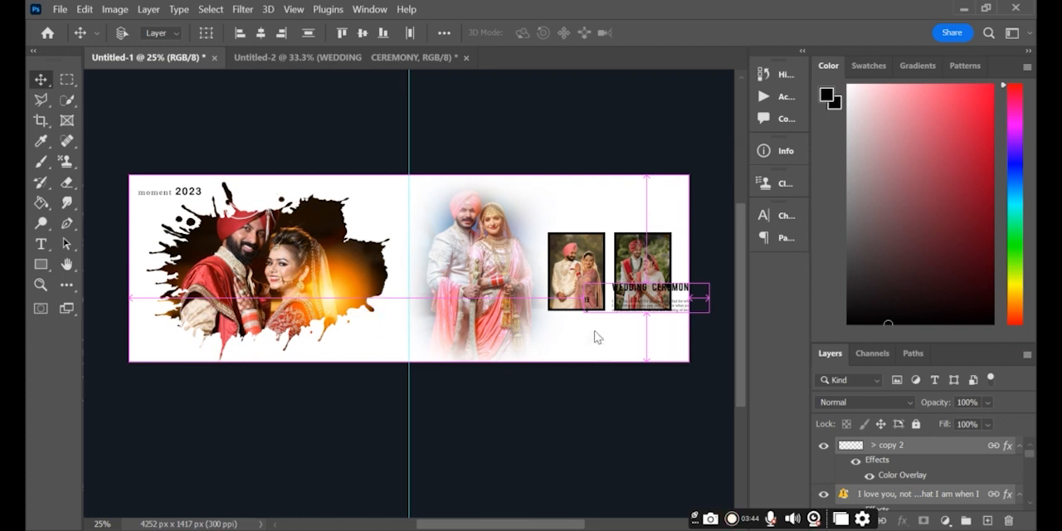
left_click(732, 288)
left_click_drag(652, 303, 613, 337)
key("Return")
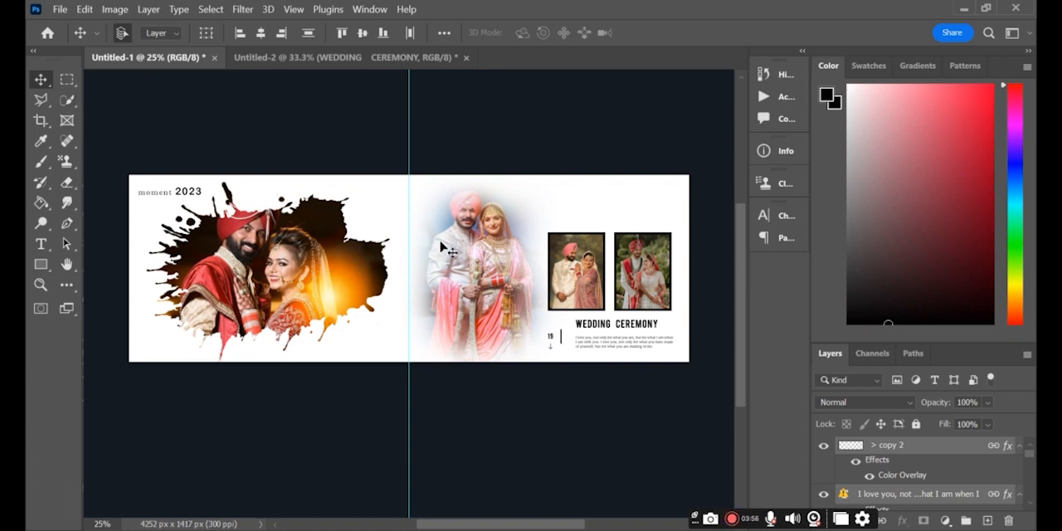
- Copy the boxed name title block from Untitled-2 into the spread above the two framed photos and scale it to 87.5%
left_click(358, 64)
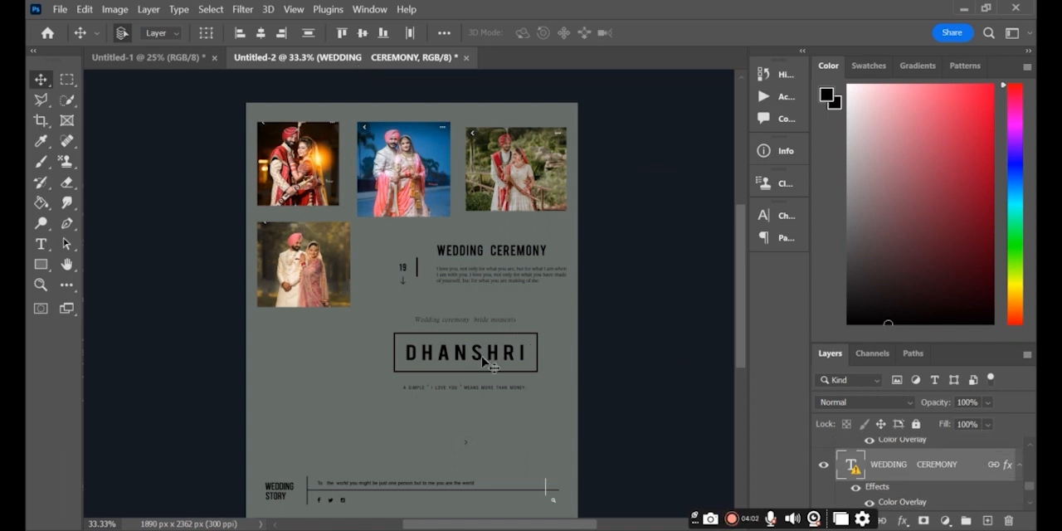
left_click_drag(475, 358, 609, 202)
key("ctrl+t")
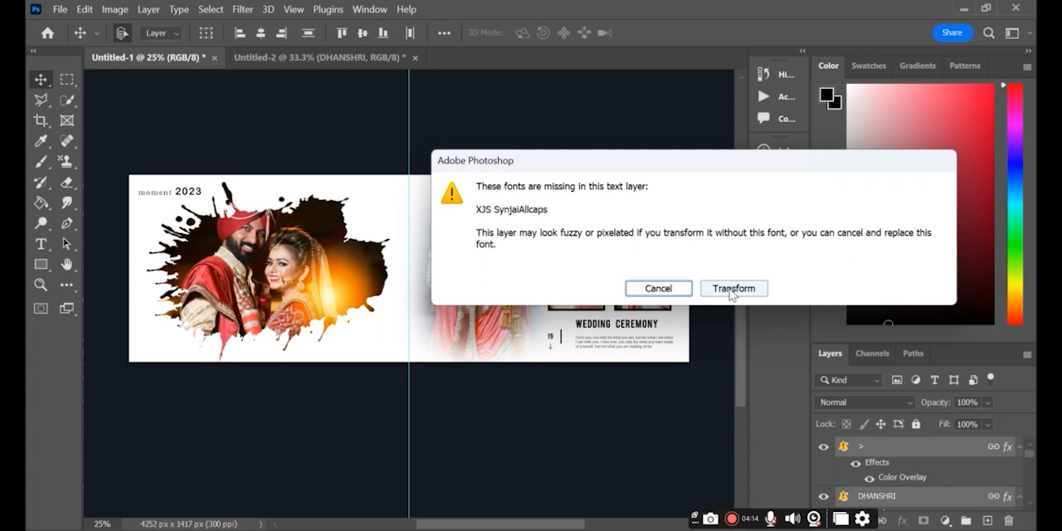
left_click(731, 288)
left_click_drag(659, 235, 616, 211)
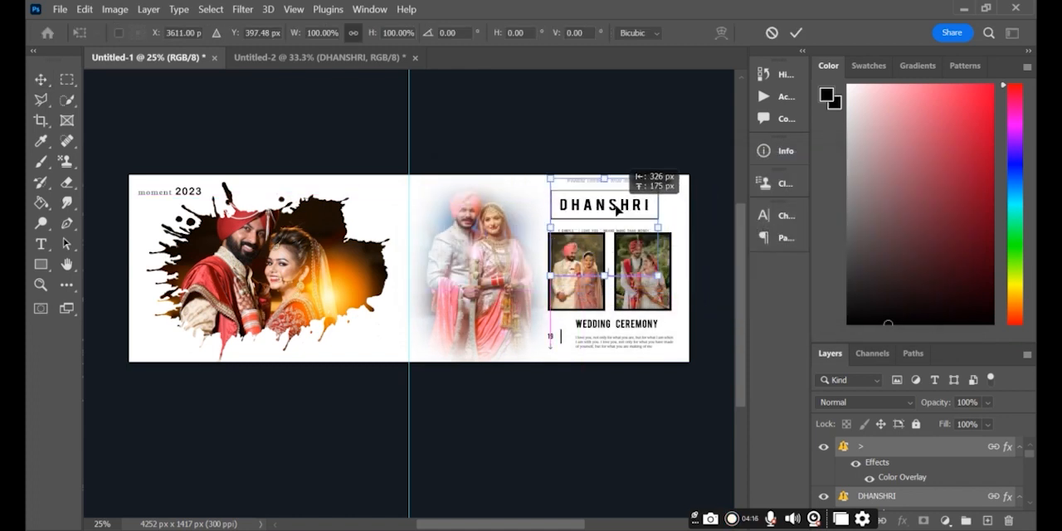
left_click_drag(658, 275, 610, 261)
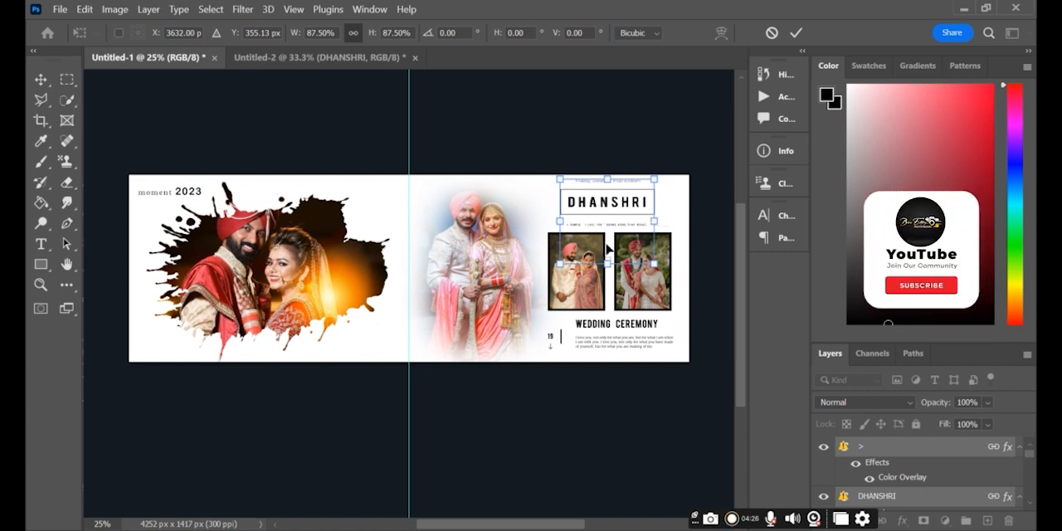
key("Return")
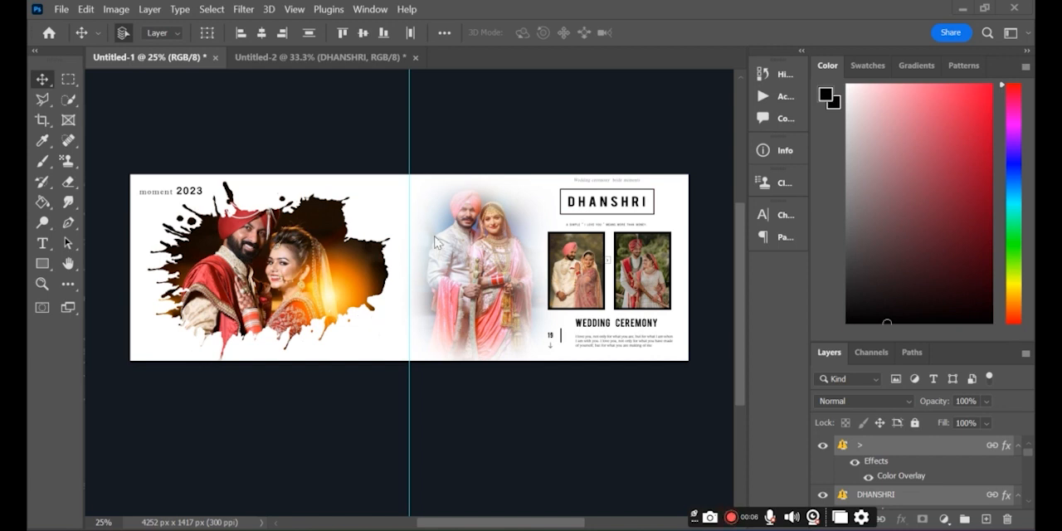
- Copy the "WEDDING STORY" footer block from Untitled-2 into the spread and position it beneath the splash photo
left_click(256, 58)
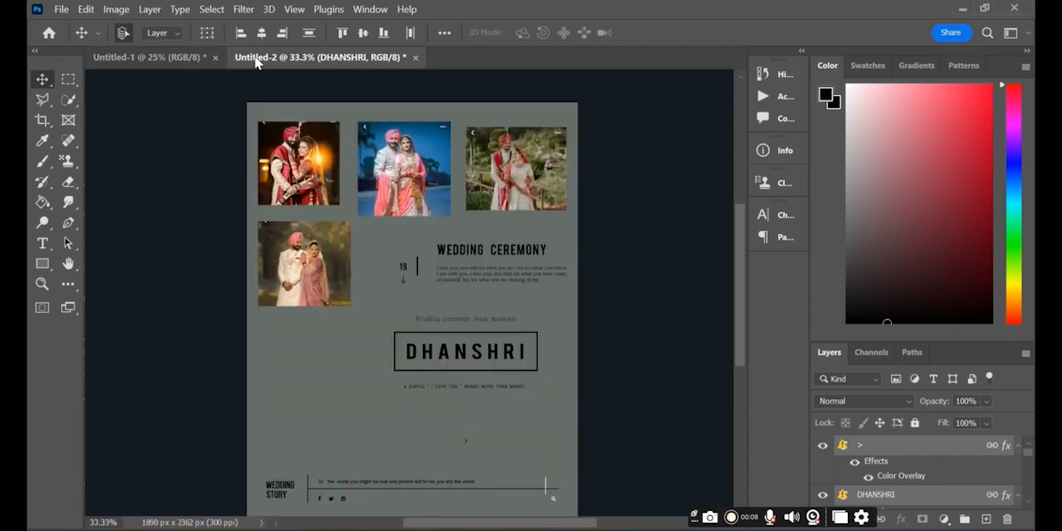
left_click_drag(390, 503, 392, 134)
left_click_drag(146, 55, 288, 353)
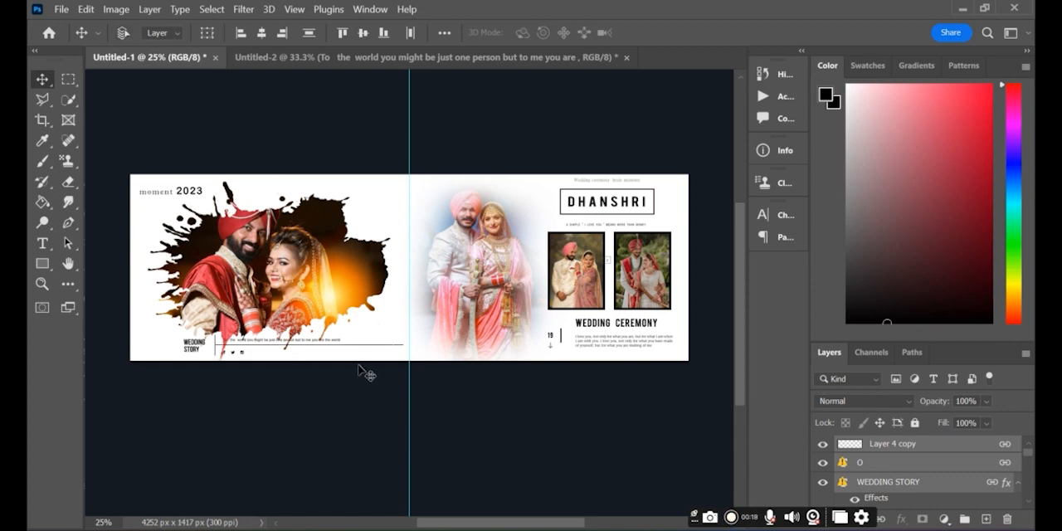
key("ctrl+t")
left_click(707, 290)
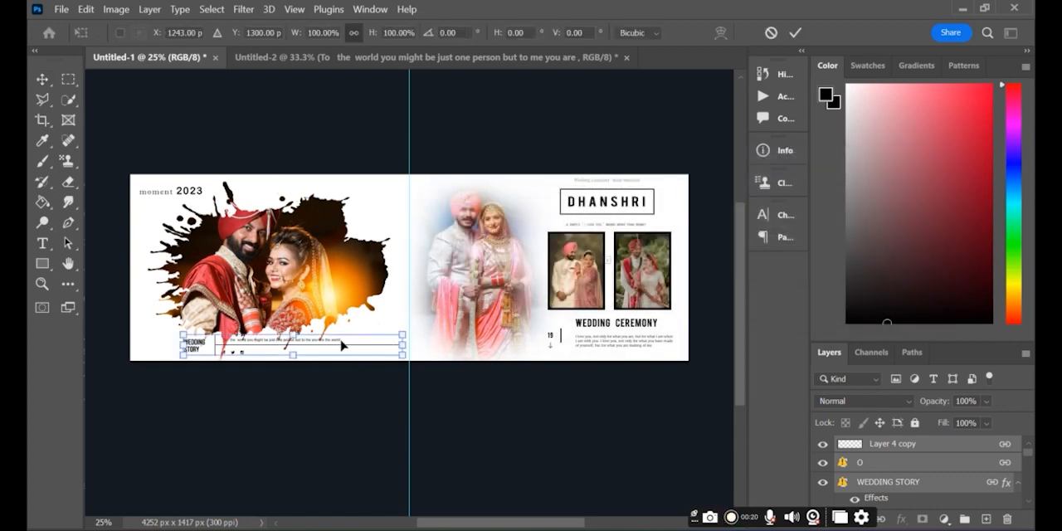
left_click_drag(340, 347, 308, 348)
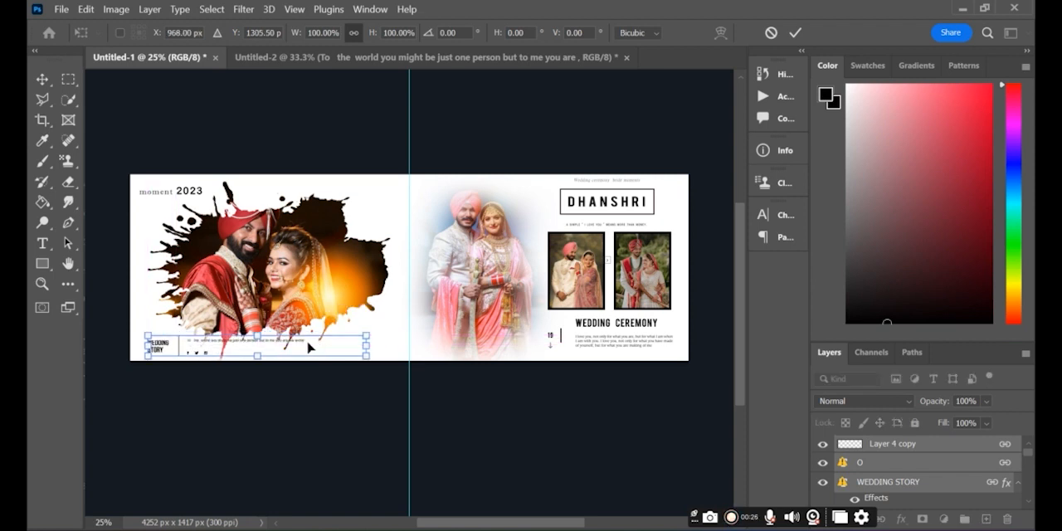
key("Return")
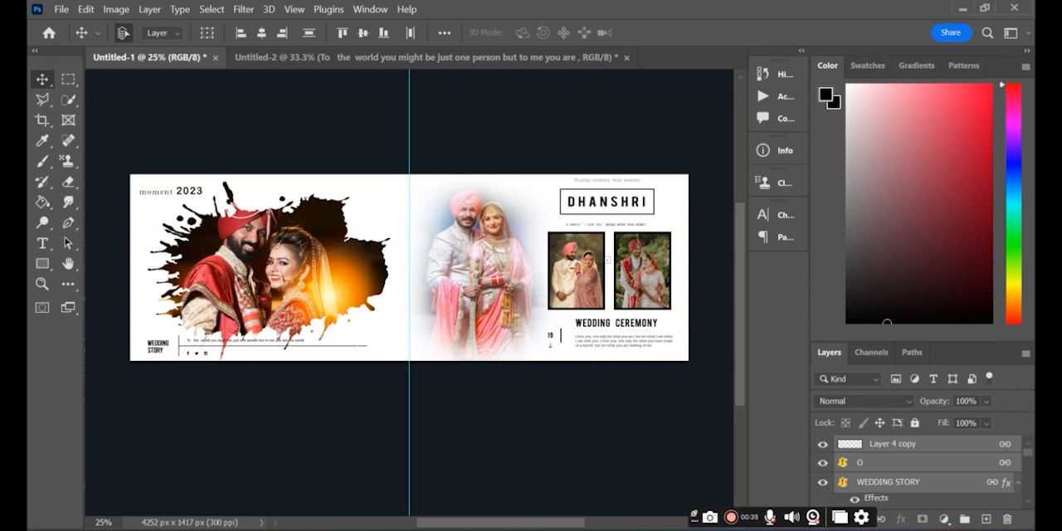
- Place the 2-2-light-free-download-png_400x400 image over the left framed photo on the right page and scale it to about 50%
left_click(623, 528)
left_click_drag(724, 239, 563, 265)
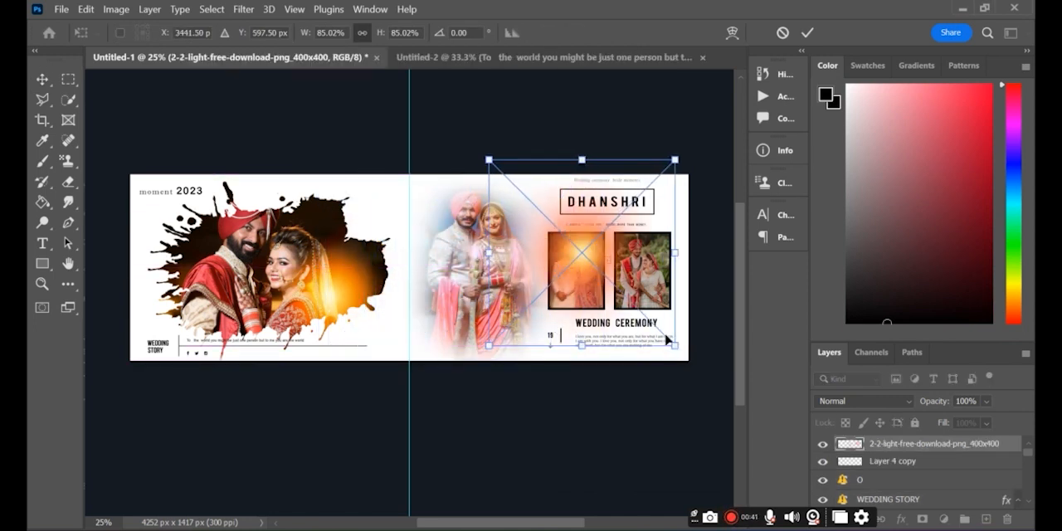
left_click_drag(666, 338, 597, 270)
left_click_drag(543, 214, 592, 246)
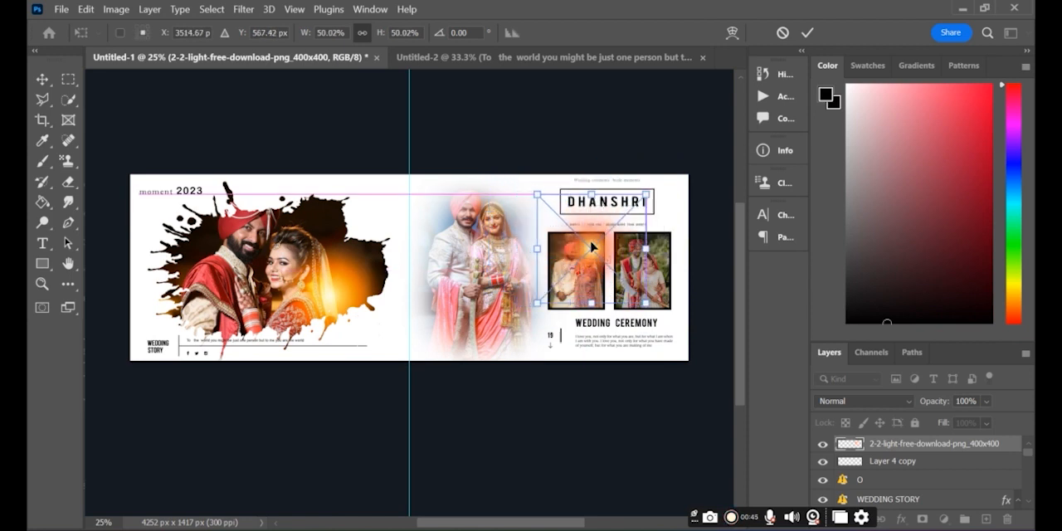
- Set the placed light image's blend mode to Soft Light and commit the placement
left_click(911, 400)
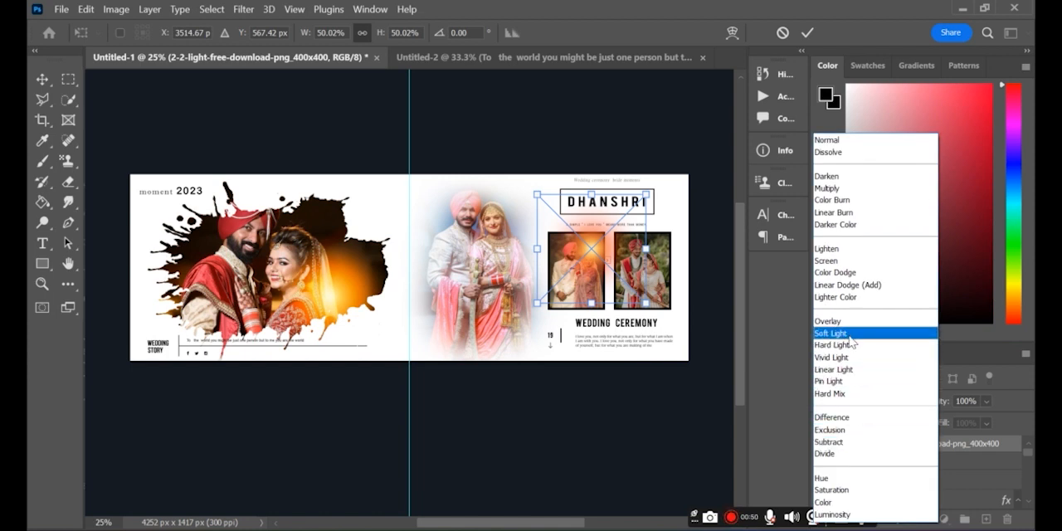
left_click(848, 333)
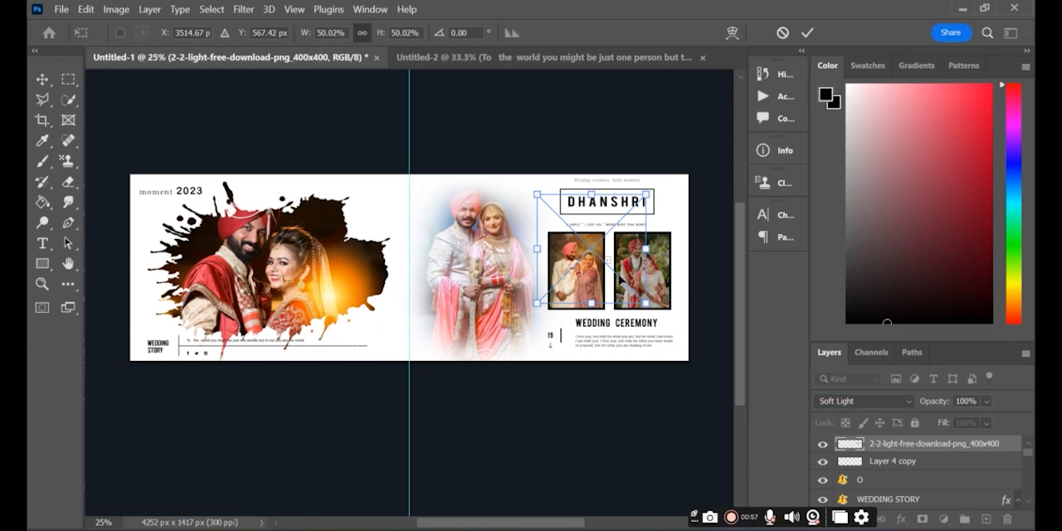
key("Return")
- Duplicate the Soft Light image layer and move the copy over the right framed photo
key("ctrl")
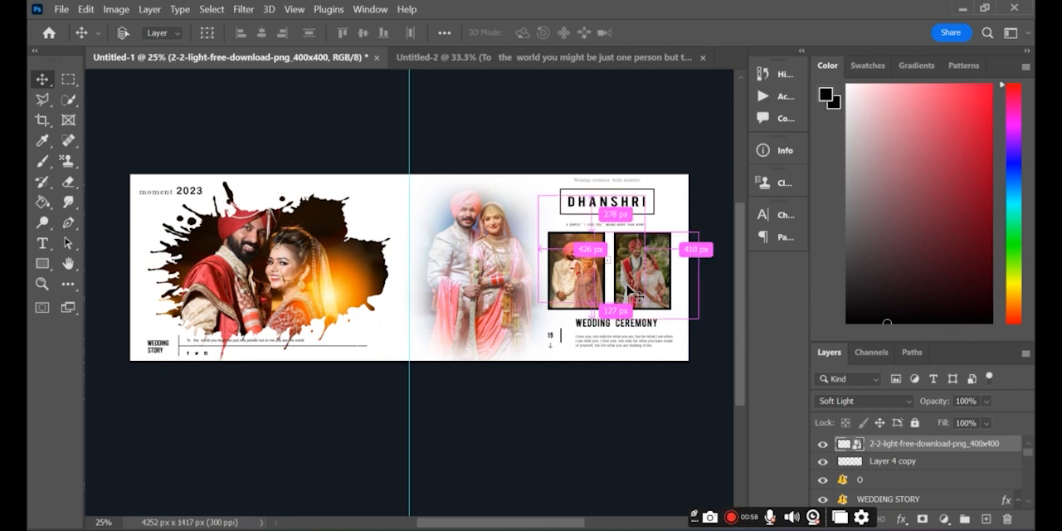
key("ctrl+j")
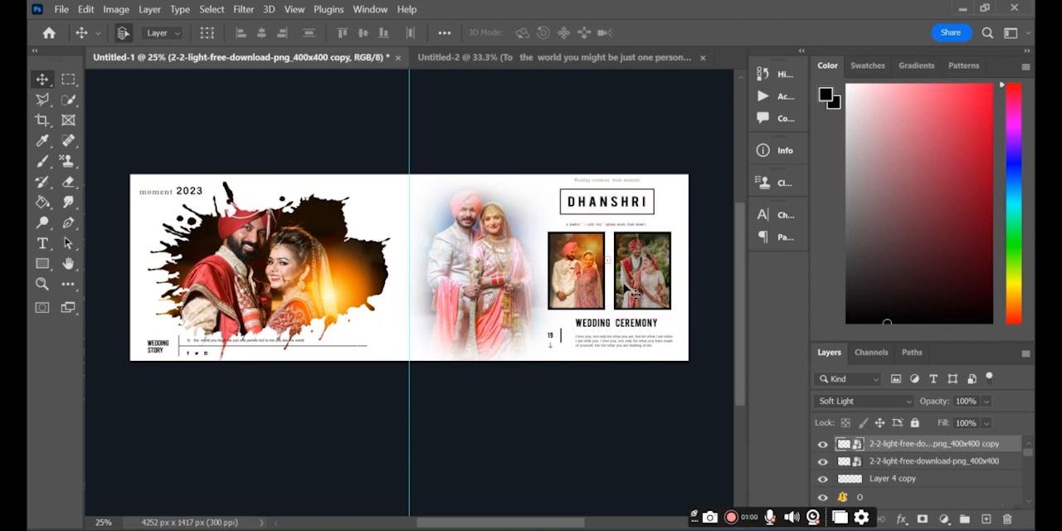
key("ctrl")
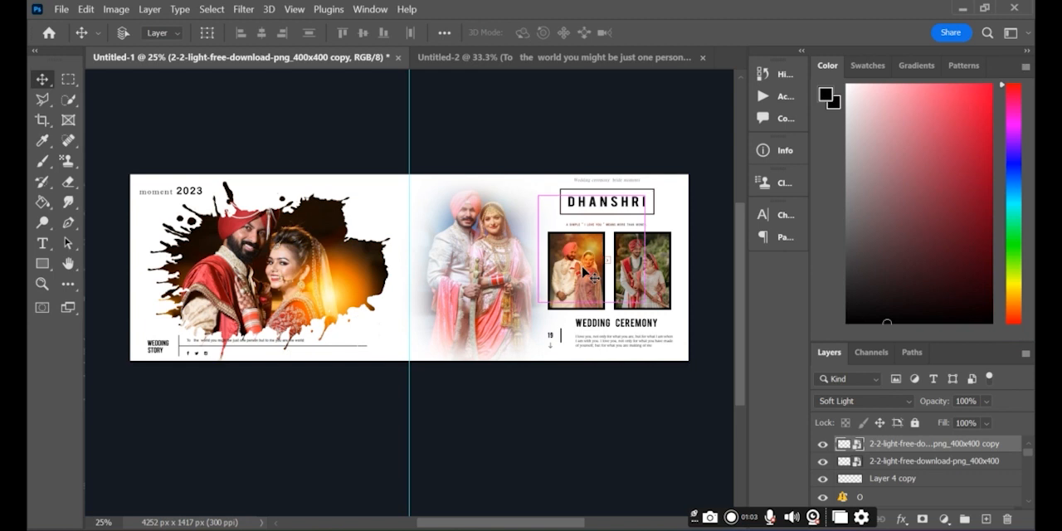
key("ctrl+t")
left_click_drag(585, 271, 646, 273)
key("Return")
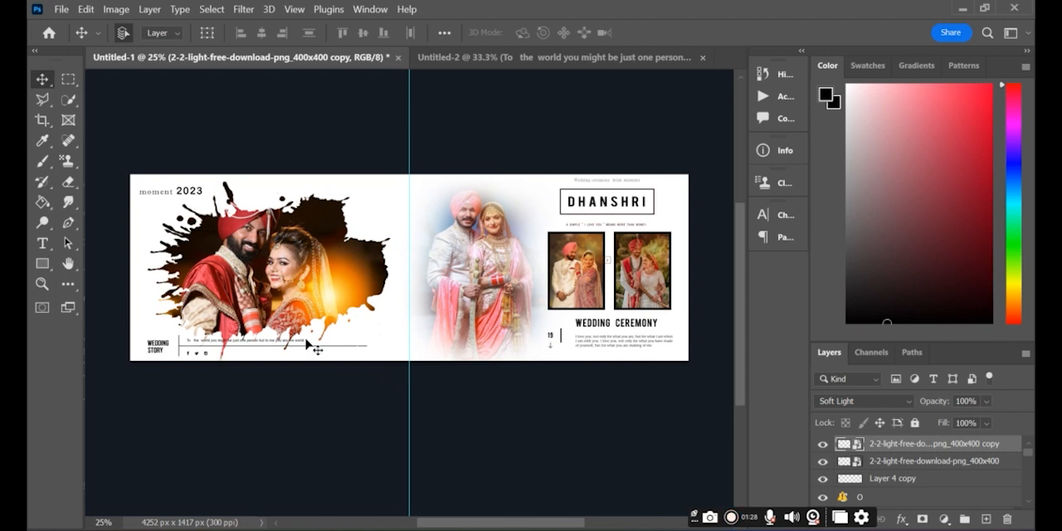
left_click(42, 284)
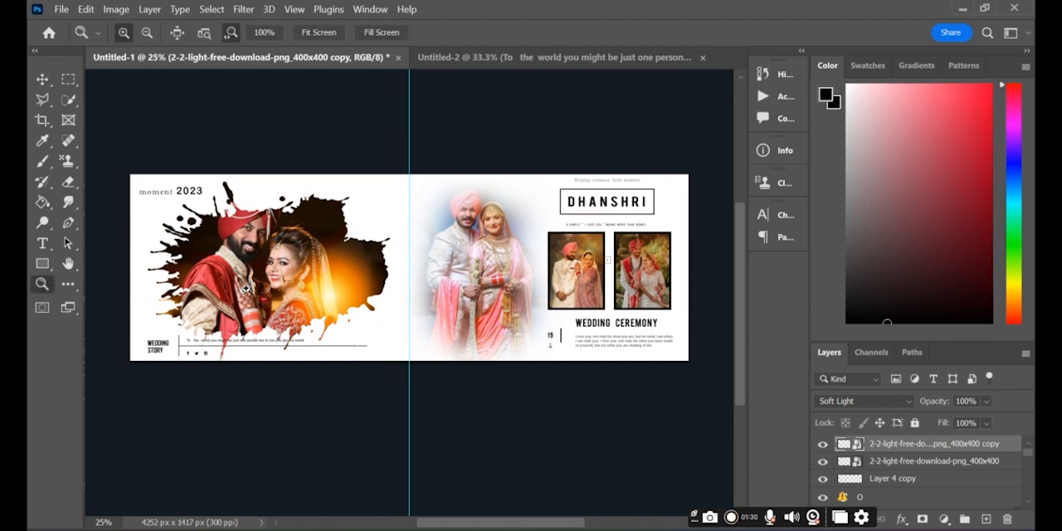
left_click_drag(261, 303, 306, 301)
mouse_move(657, 289)
left_mouse_down()
mouse_move(644, 315)
mouse_move(642, 299)
mouse_move(640, 348)
mouse_move(634, 296)
mouse_move(628, 315)
mouse_move(629, 356)
mouse_move(636, 298)
mouse_move(651, 490)
mouse_move(633, 462)
mouse_move(641, 299)
left_mouse_up()
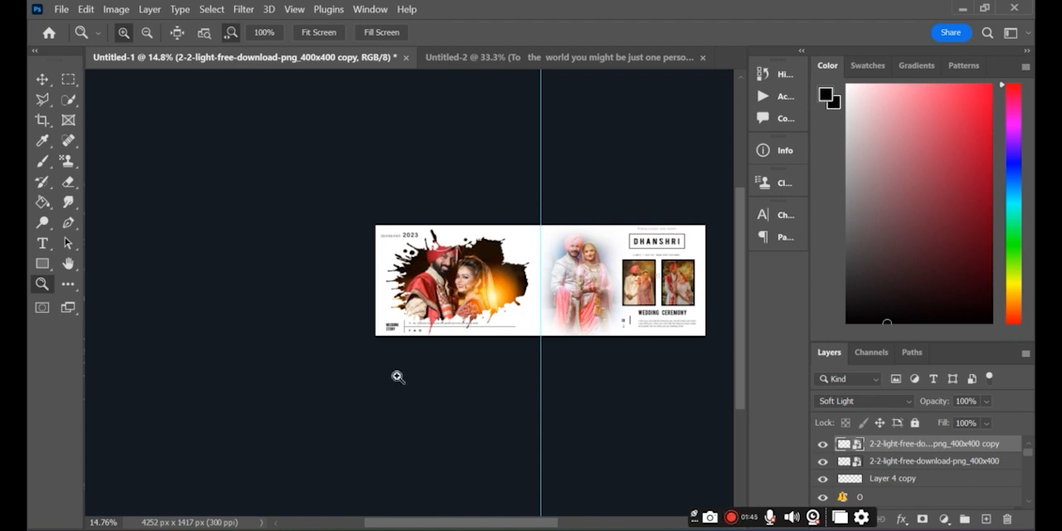
key("ctrl+0")
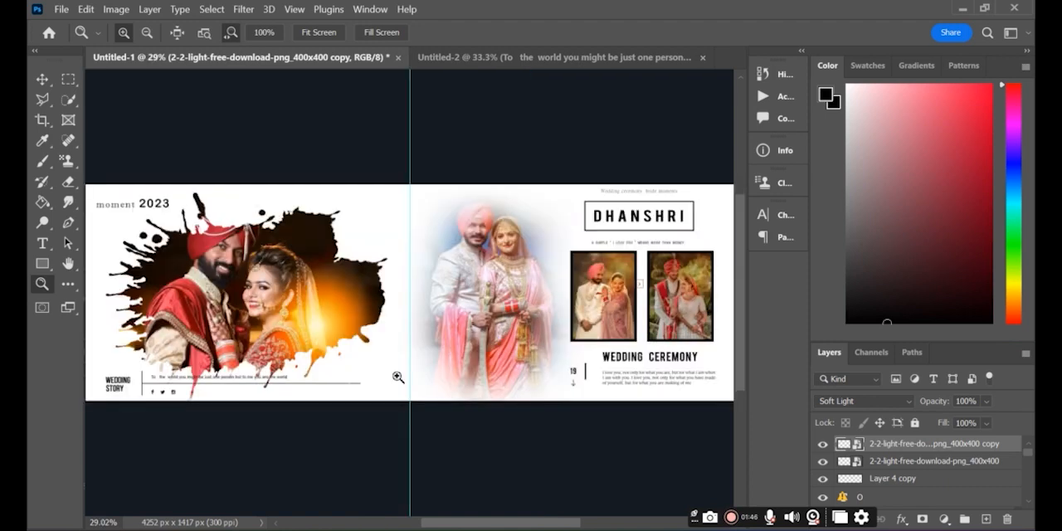